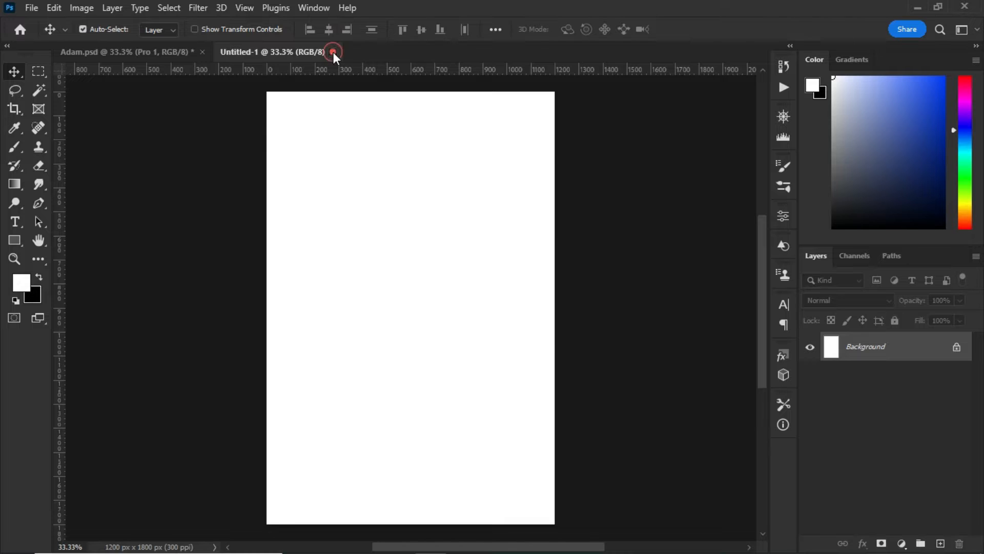
# Step: Close the blank Untitled-1 document, and in Adam.psd hide Layer 4 and expand the Pro 1 group
pyautogui.click(333, 52)
pyautogui.click(810, 347)
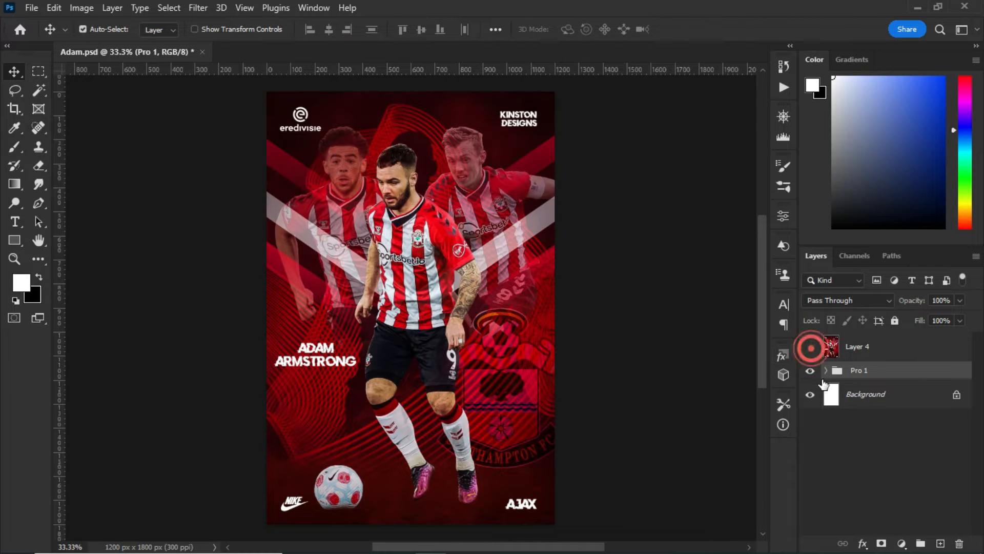
pyautogui.click(826, 370)
pyautogui.scroll(-3, 835, 419)
pyautogui.scroll(-5, 836, 419)
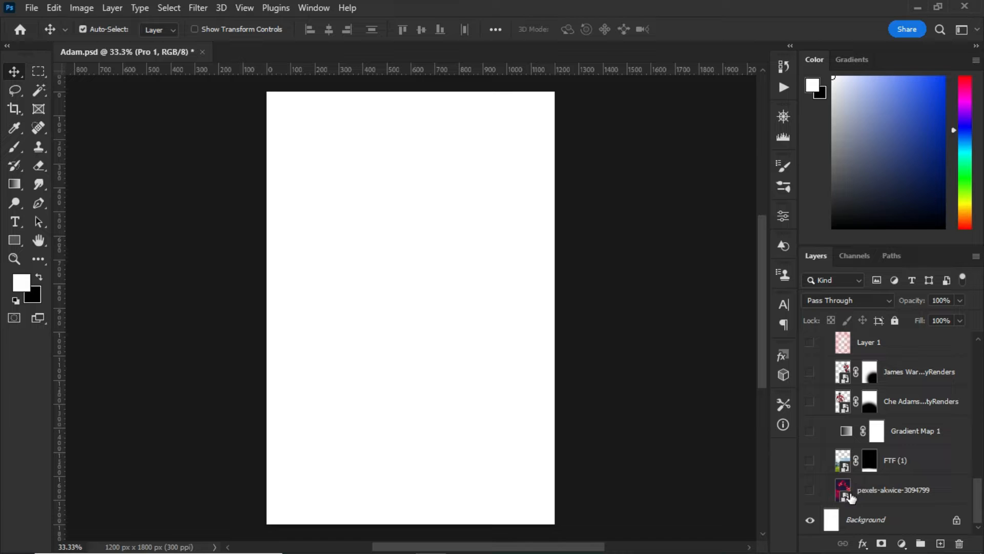
# Step: Show the pexels-akwice-3094799 background and the FTF (1) grass layer, and select the grass layer
pyautogui.click(810, 490)
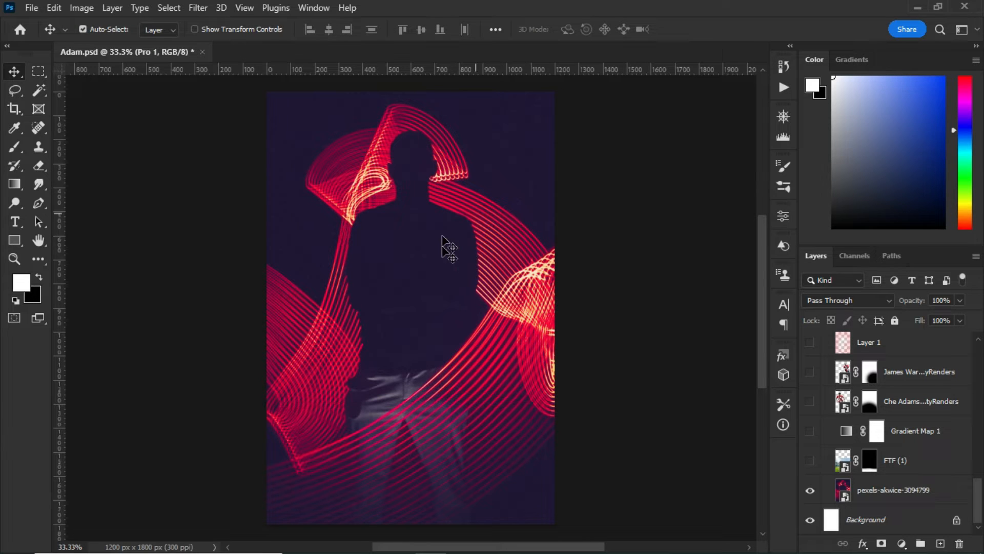
pyautogui.click(810, 460)
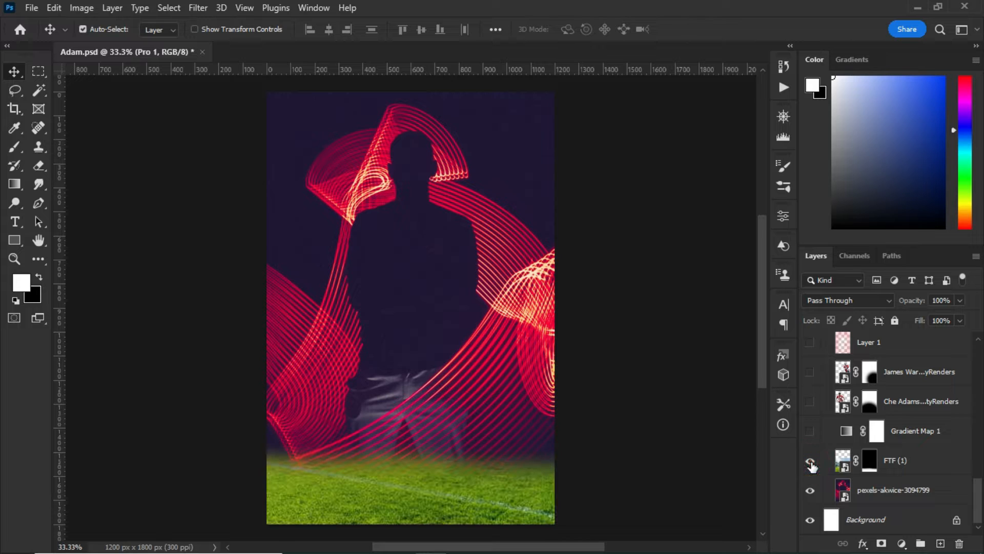
pyautogui.click(497, 485)
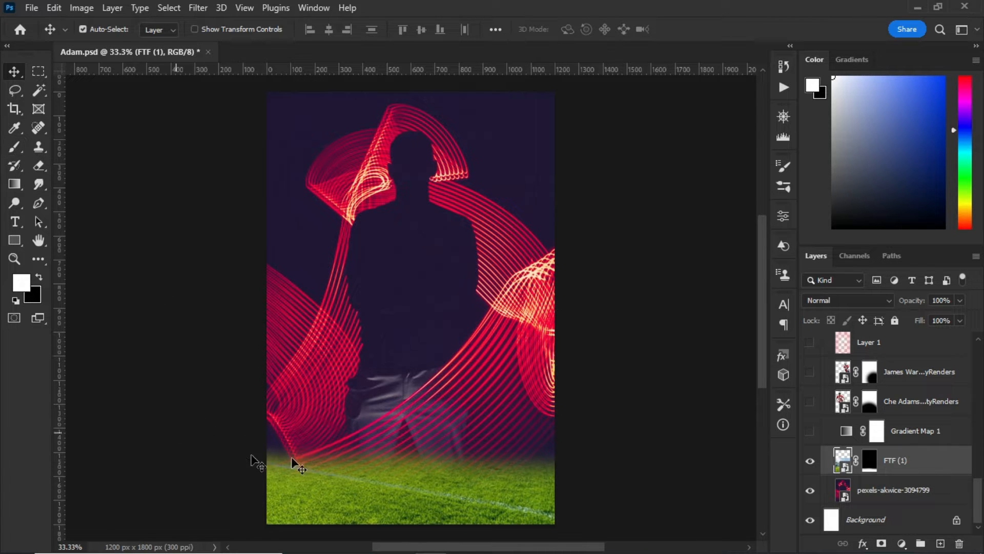
# Step: Show the Che Adams, James Ward-Prowse and both Adam Armstrong render layers, and select the James Ward-Prowse layer
pyautogui.click(811, 401)
pyautogui.click(810, 372)
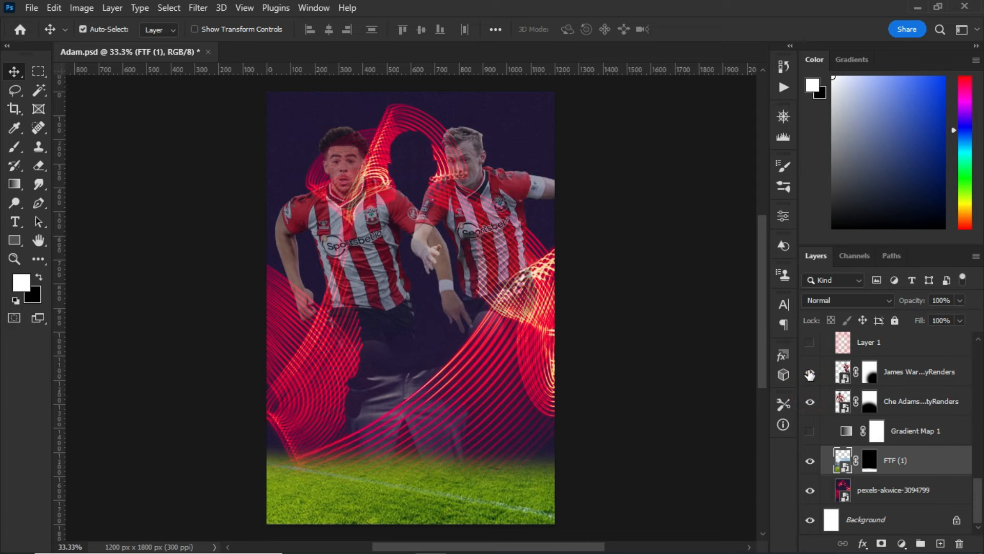
pyautogui.scroll(5, 833, 405)
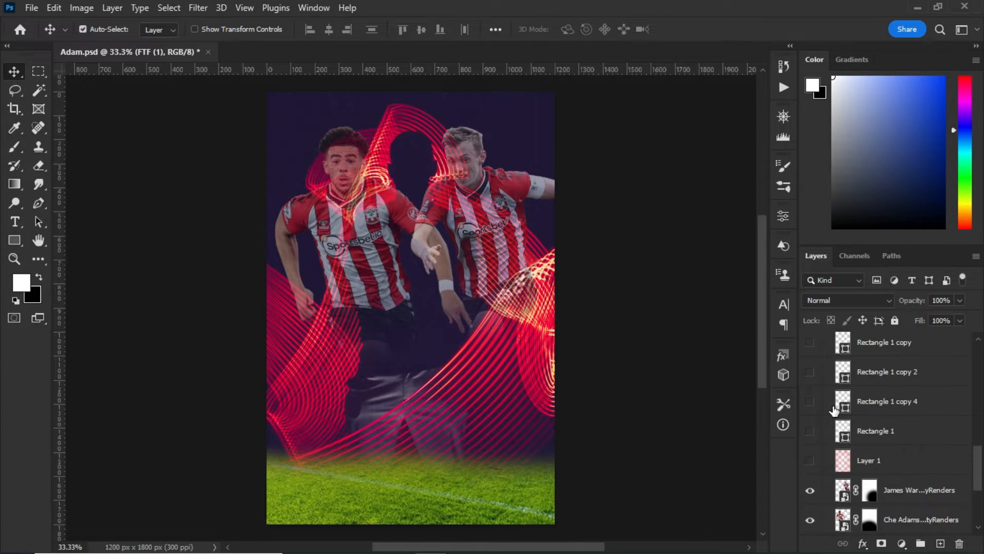
pyautogui.scroll(3, 831, 405)
pyautogui.click(810, 401)
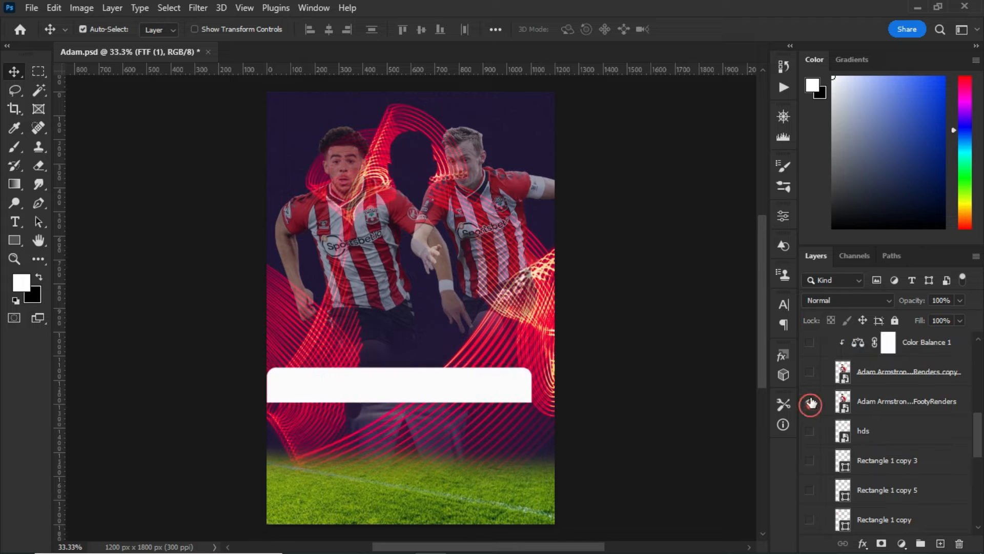
pyautogui.click(810, 372)
pyautogui.scroll(-8, 851, 415)
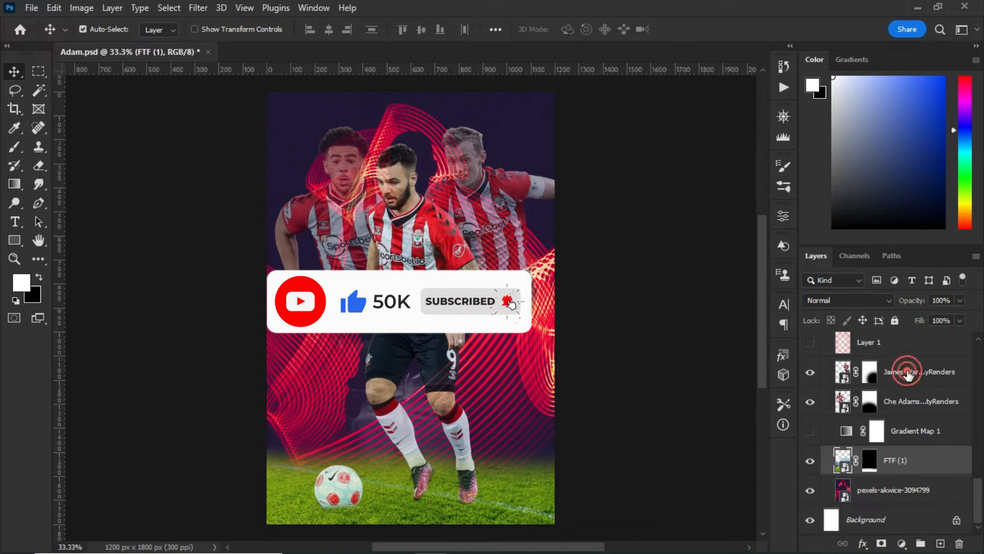
pyautogui.click(898, 377)
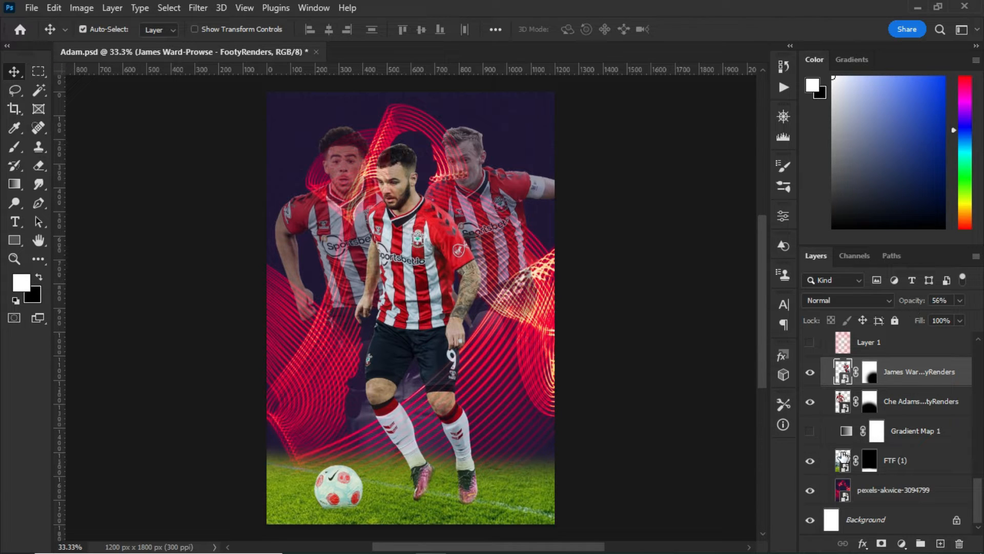
# Step: Show the Gradient Map 1 adjustment layer and open its gradient for editing
pyautogui.click(810, 431)
pyautogui.doubleClick(906, 433)
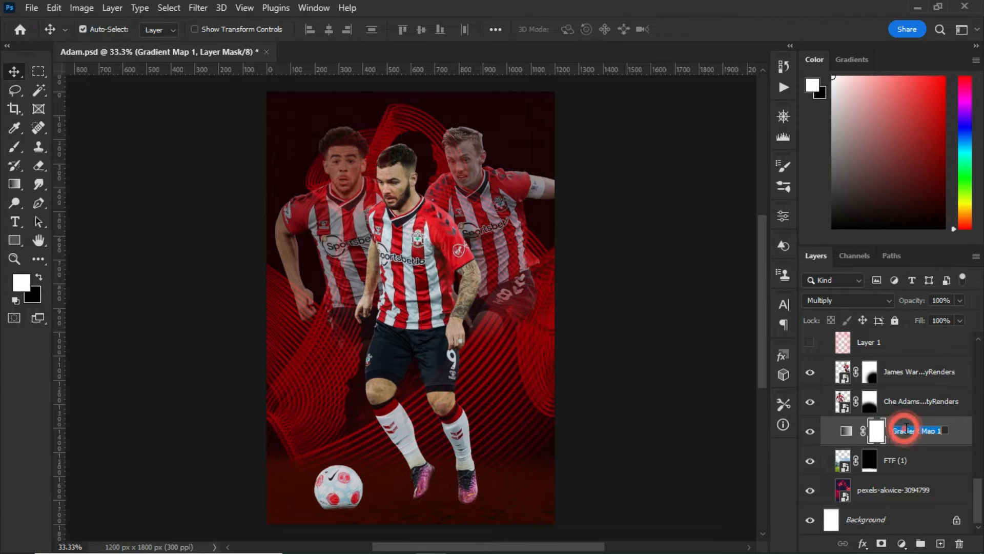
pyautogui.click(844, 433)
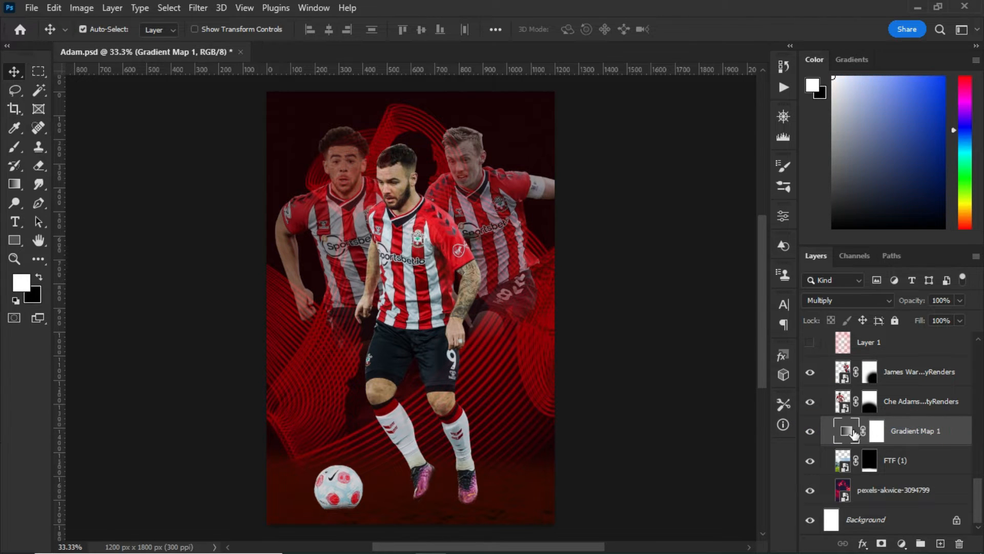
pyautogui.doubleClick(843, 433)
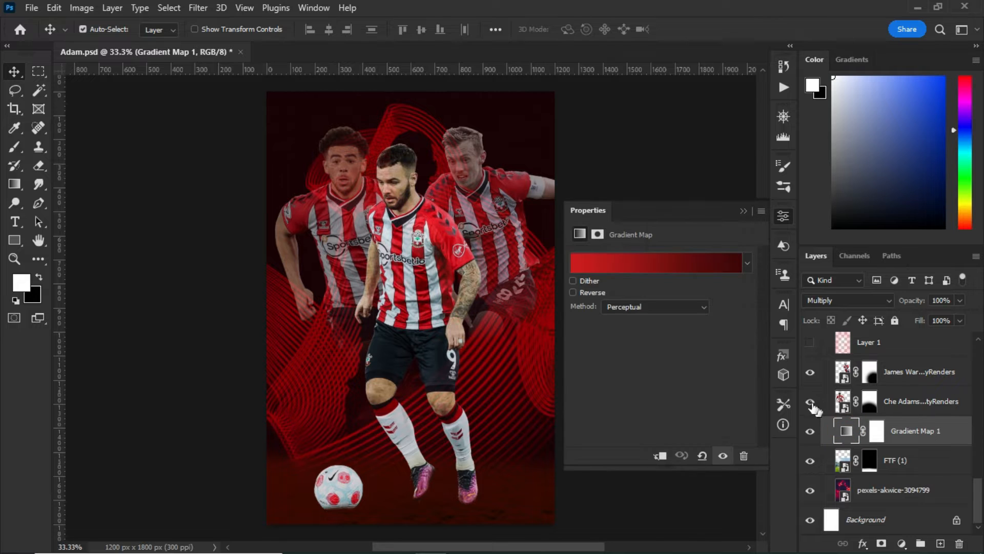
pyautogui.click(660, 263)
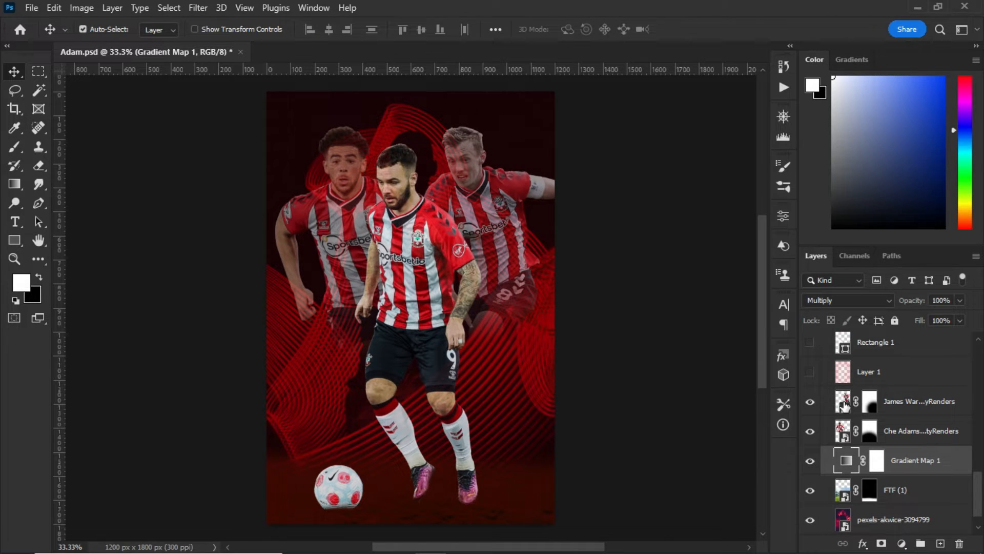
# Step: Select and show Layer 1, and choose the t-3 brush from the Environment Brushes group
pyautogui.click(866, 377)
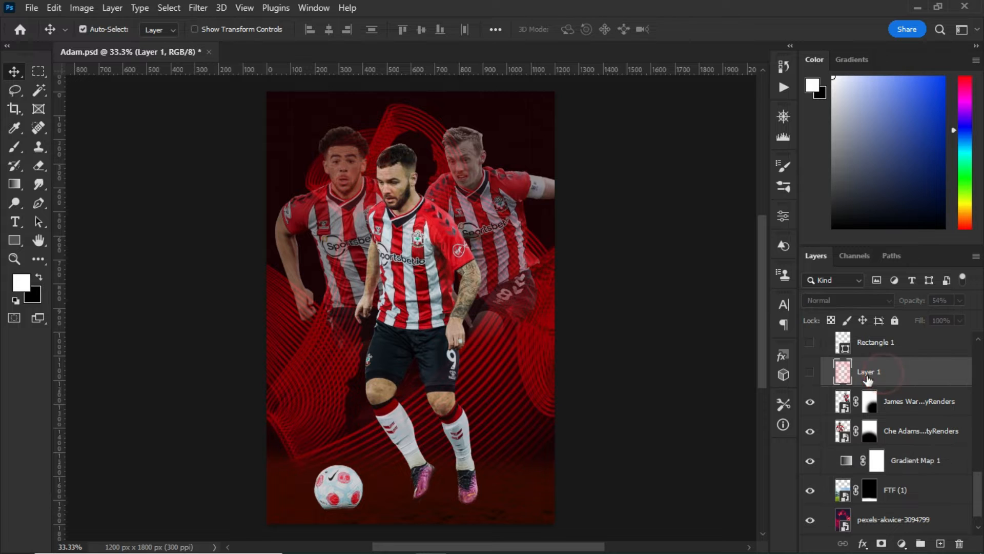
pyautogui.click(808, 374)
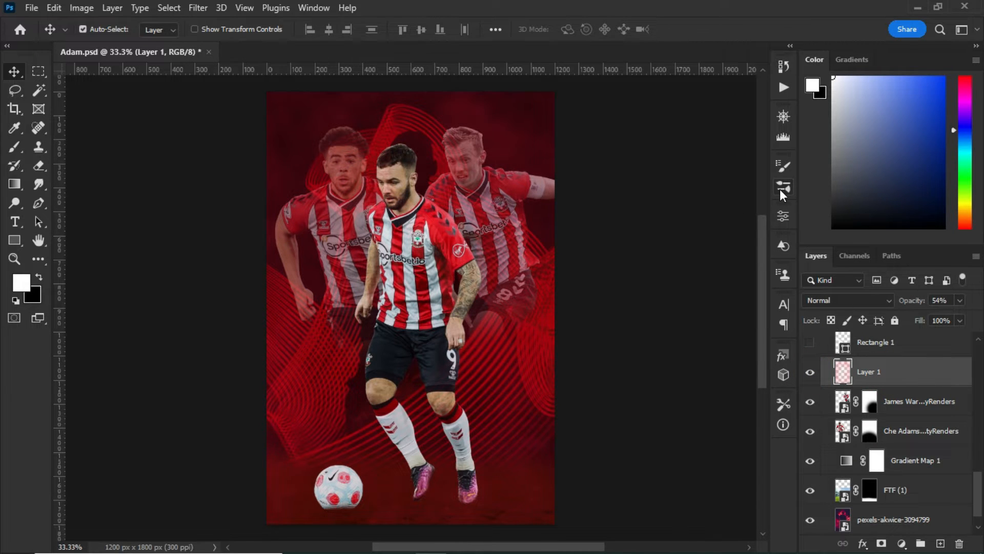
pyautogui.click(783, 187)
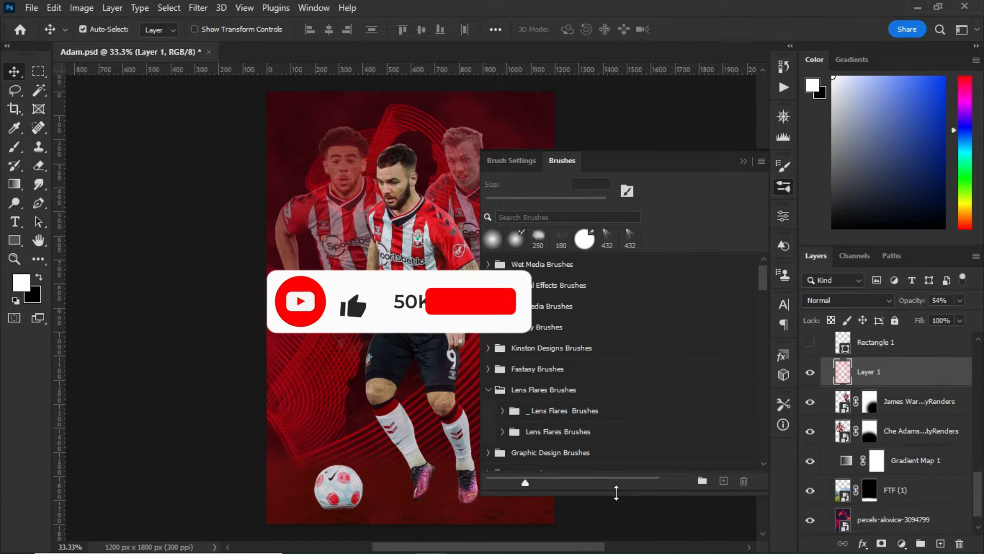
pyautogui.moveTo(615, 493); pyautogui.dragTo(616, 523)
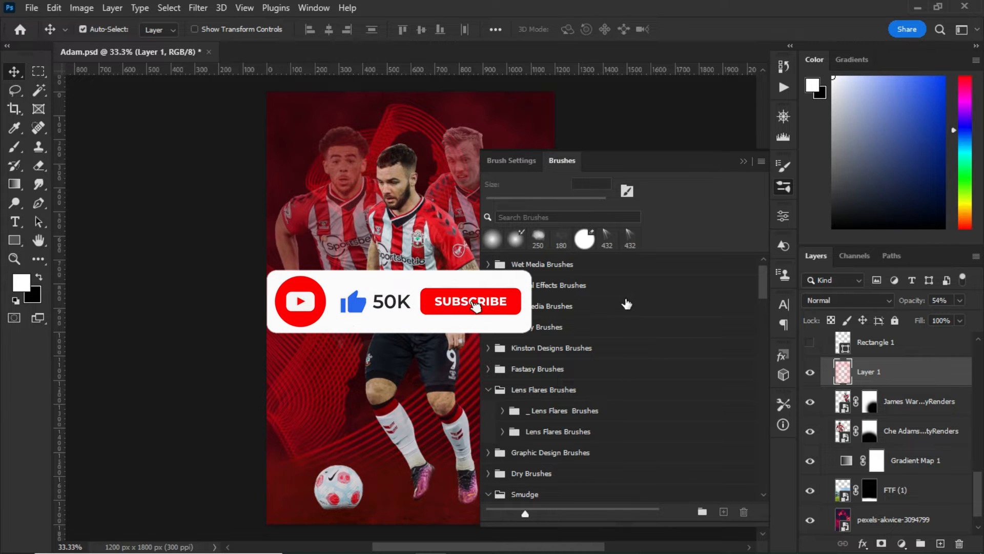
pyautogui.scroll(-5, 626, 303)
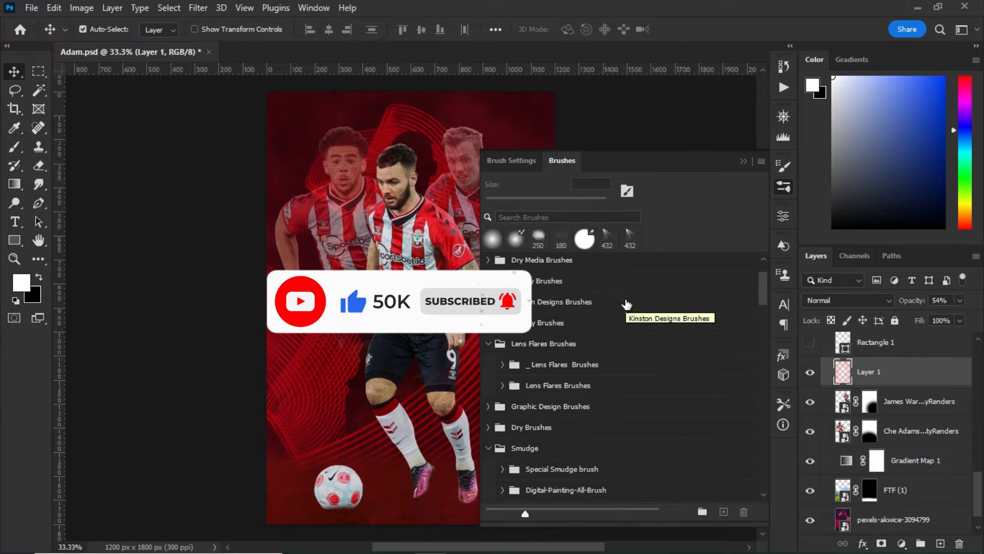
pyautogui.scroll(-8, 626, 304)
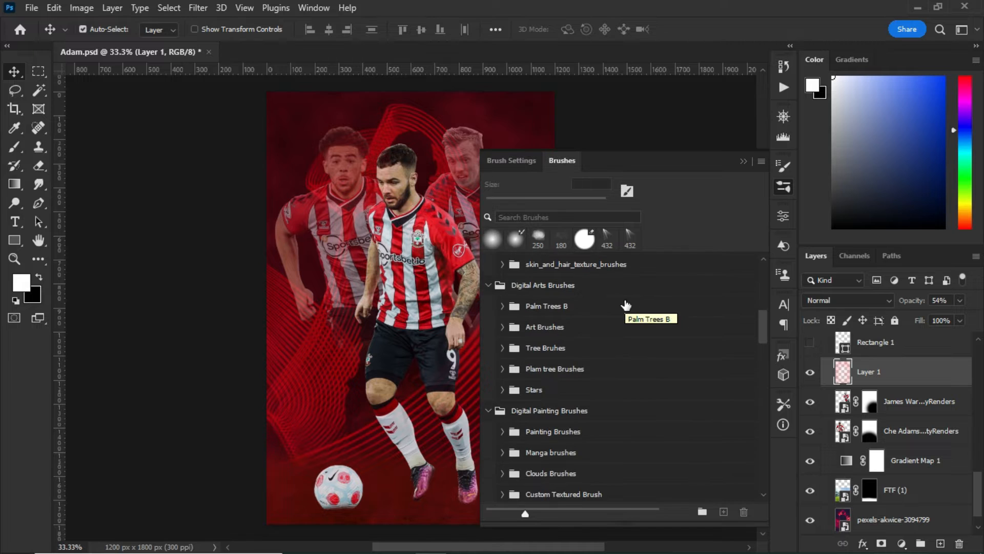
pyautogui.scroll(-8, 625, 307)
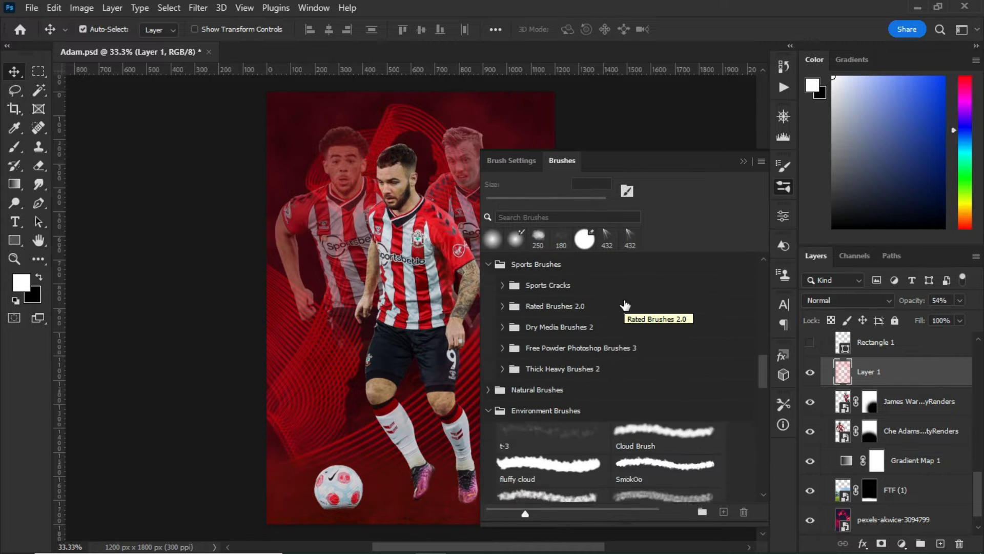
pyautogui.click(488, 365)
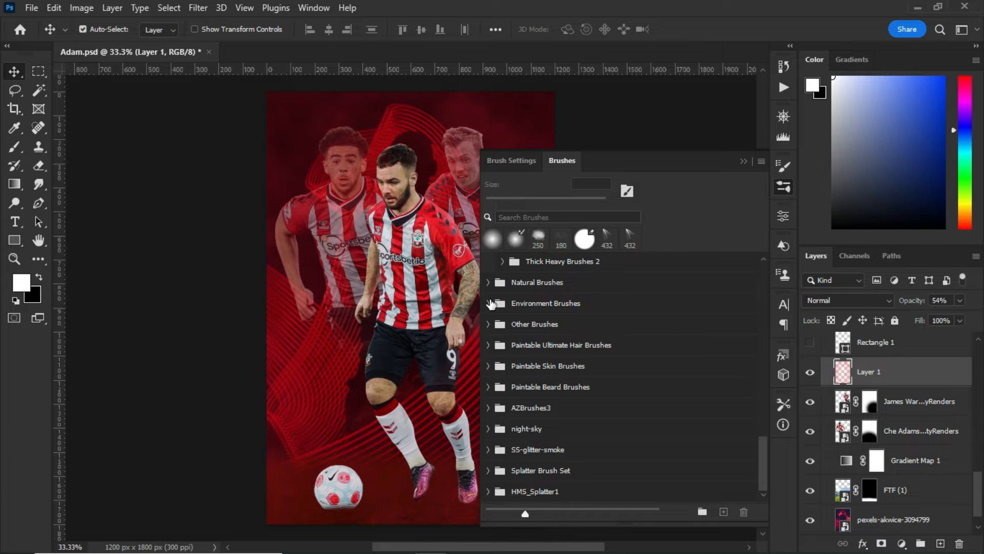
pyautogui.click(489, 304)
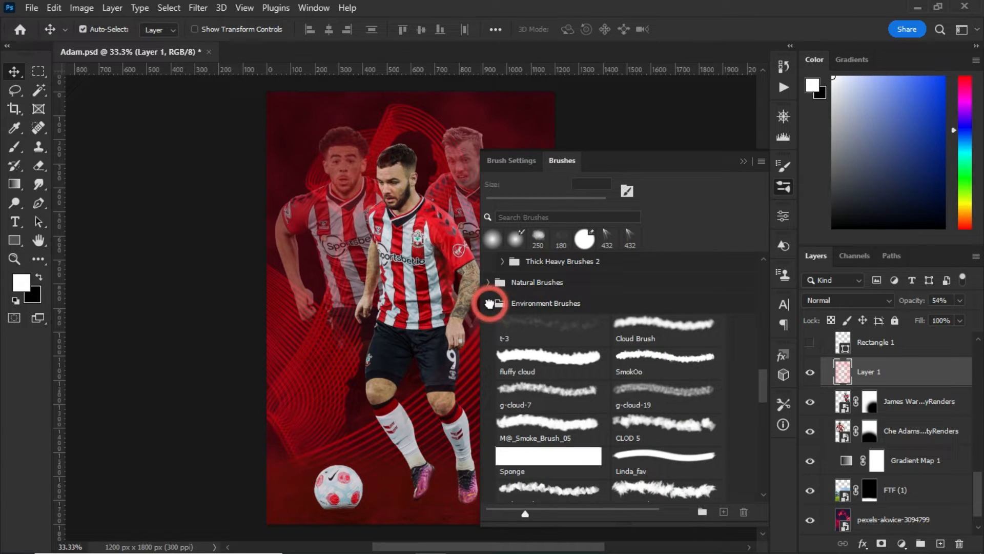
pyautogui.click(540, 329)
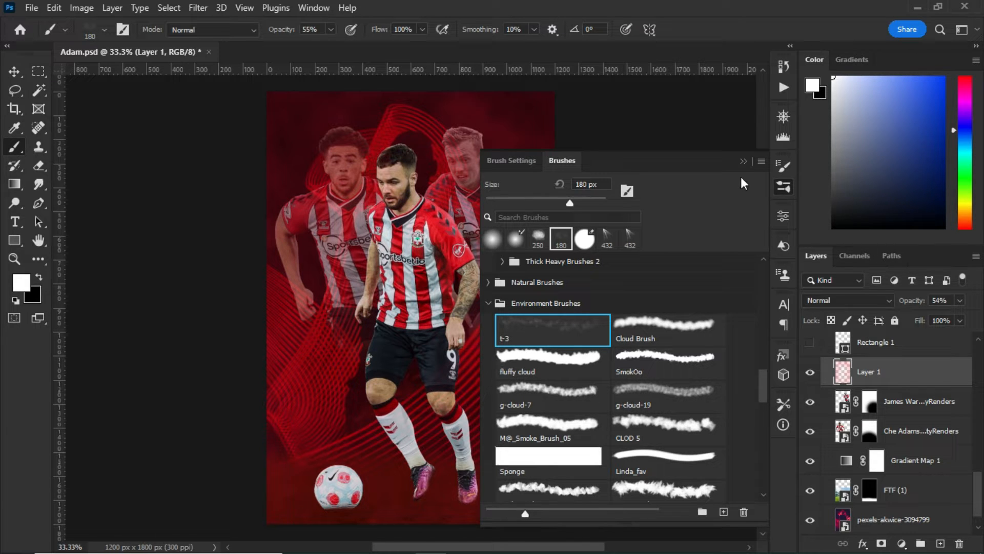
pyautogui.click(742, 161)
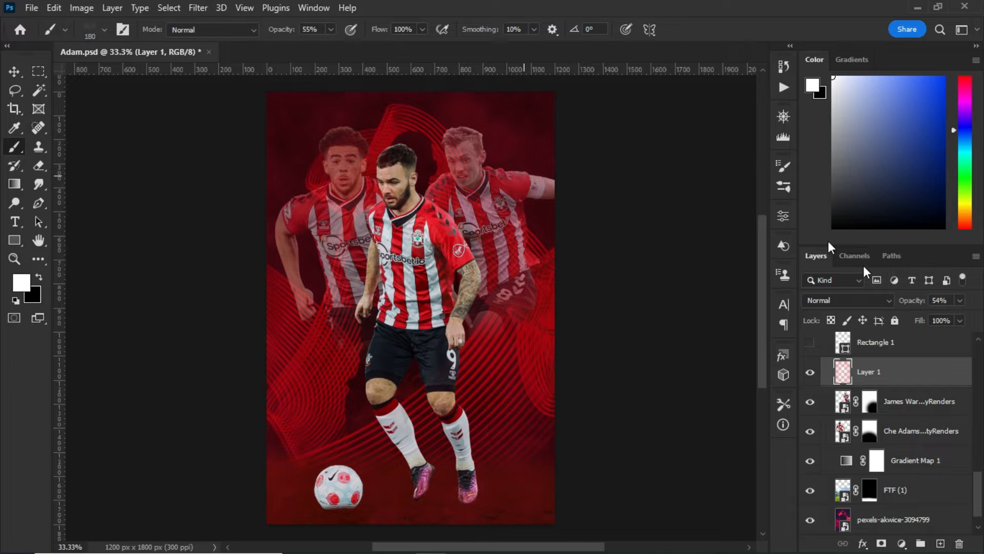
# Step: Show the diagonal stripe layers, Rectangle 1 and its five copies
pyautogui.scroll(2, 881, 390)
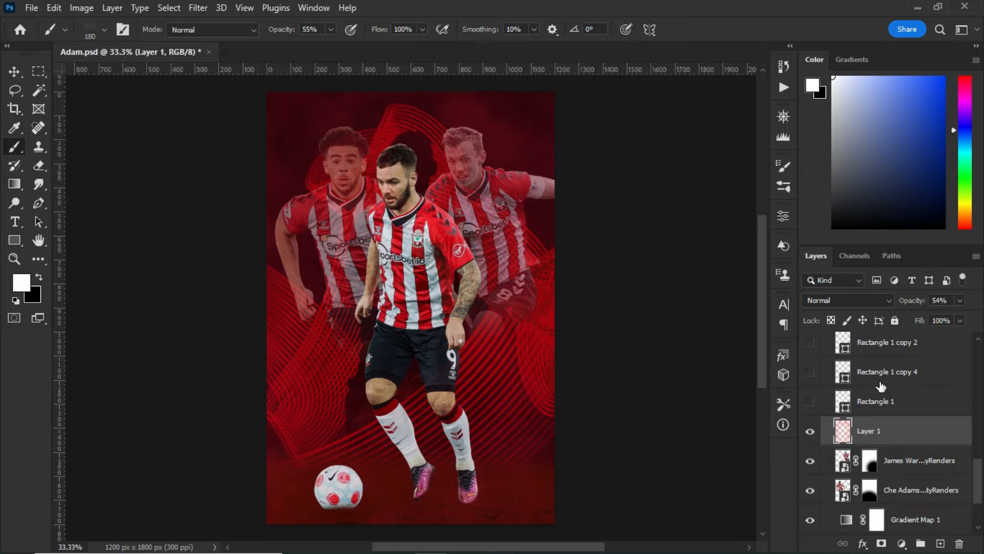
pyautogui.click(810, 401)
pyautogui.moveTo(811, 372); pyautogui.dragTo(812, 342)
pyautogui.scroll(2, 844, 359)
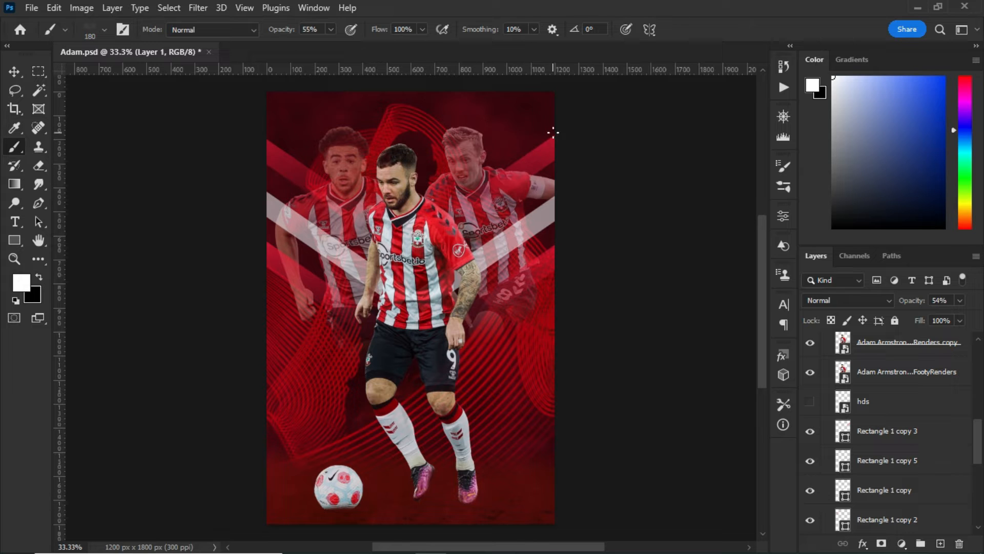
# Step: Select the white diagonal stripe of Rectangle 1 and view the available shape tools
pyautogui.click(15, 71)
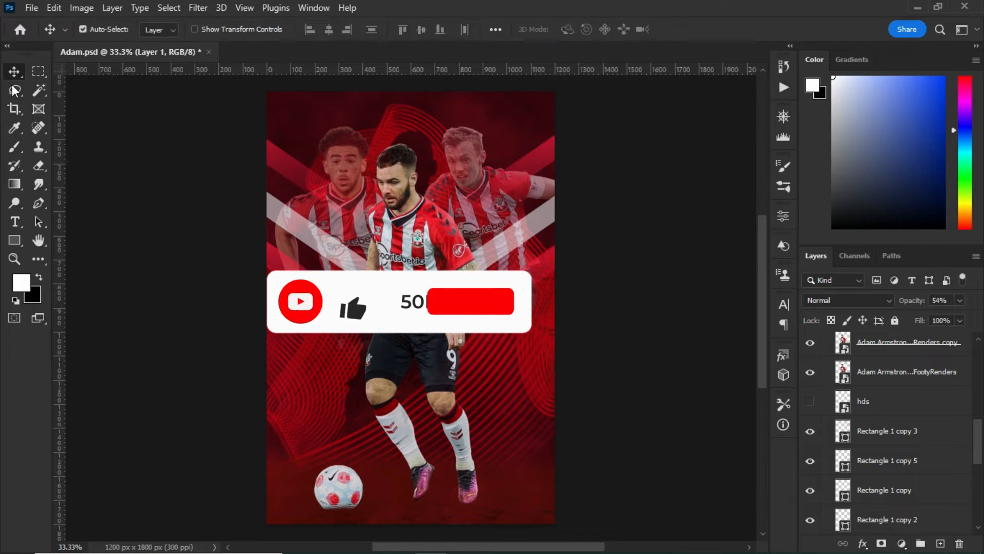
pyautogui.click(331, 251)
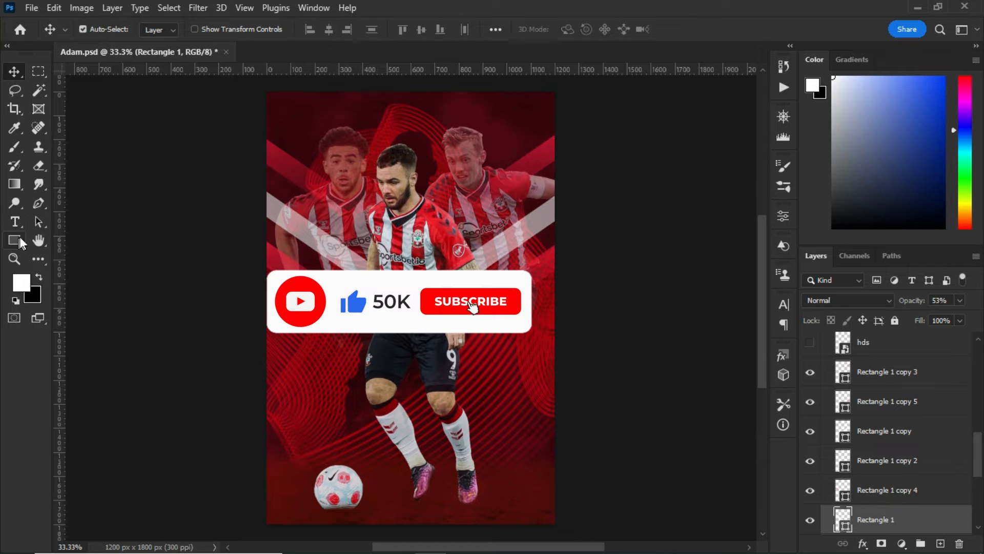
pyautogui.click(14, 240)
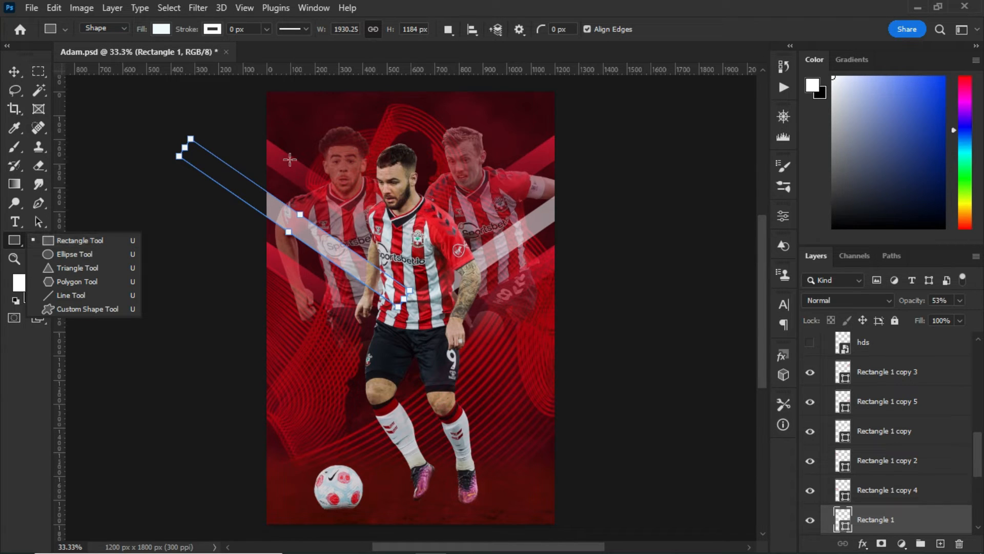
pyautogui.click(13, 72)
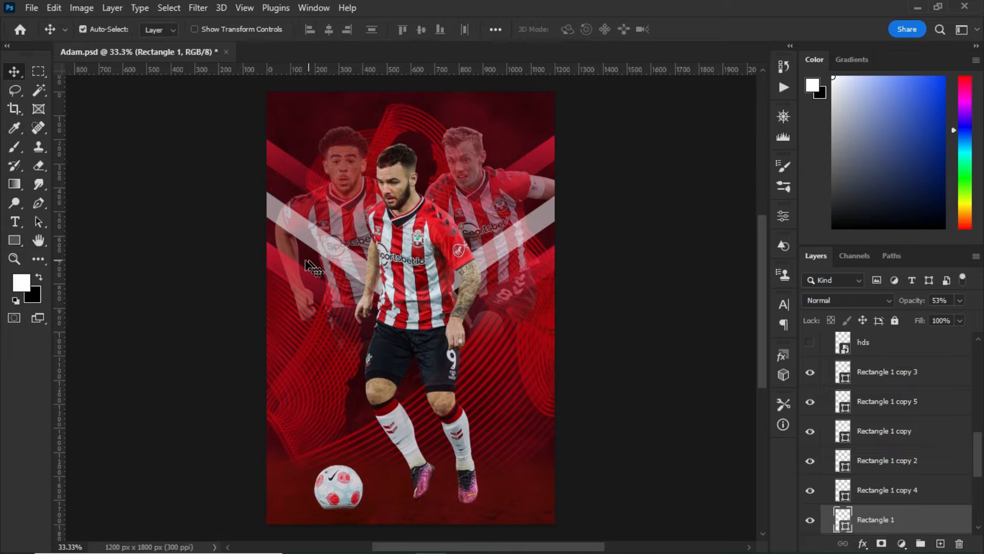
# Step: Select the red upper stripe, Rectangle 1 copy 2, and examine its gradient fill options and the Basics gradient presets
pyautogui.click(307, 174)
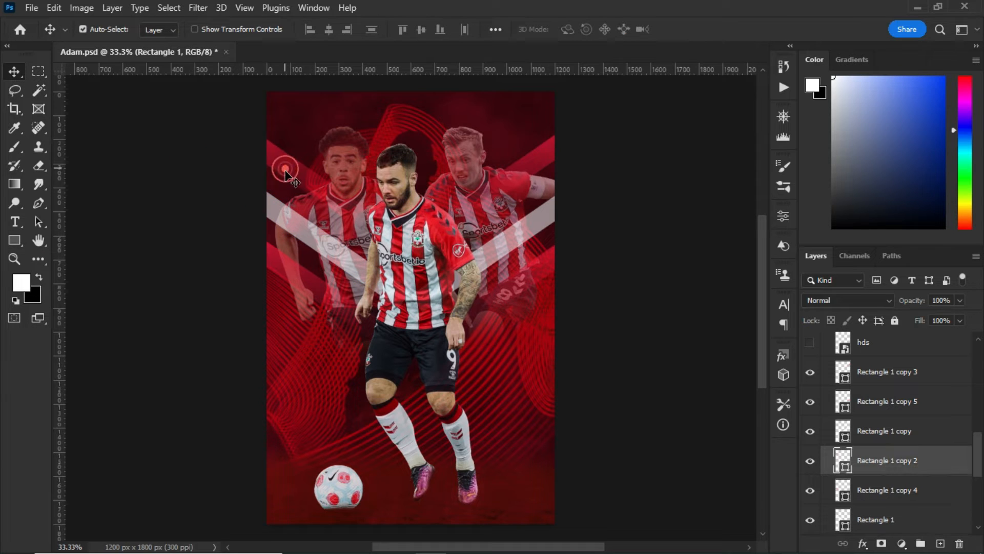
pyautogui.click(21, 241)
pyautogui.click(160, 29)
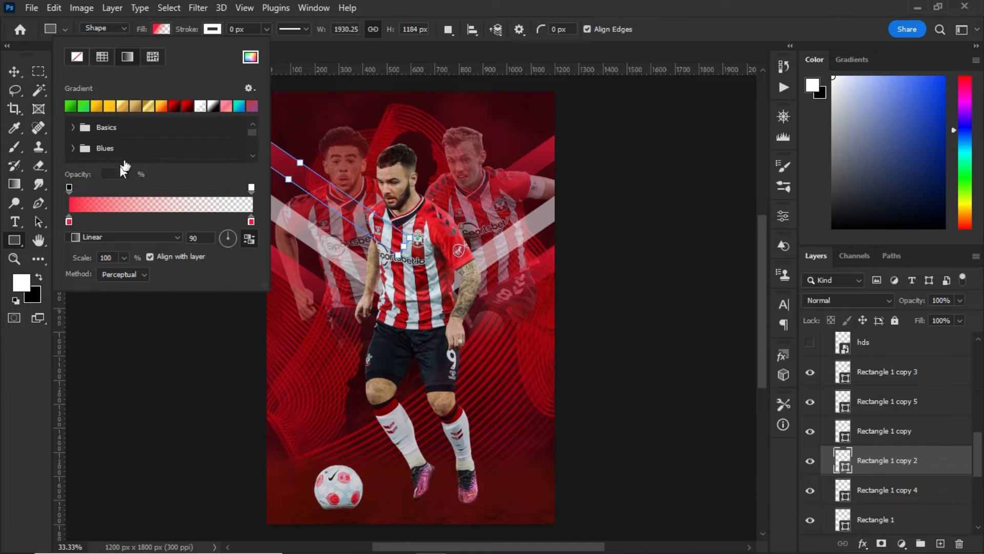
pyautogui.click(74, 133)
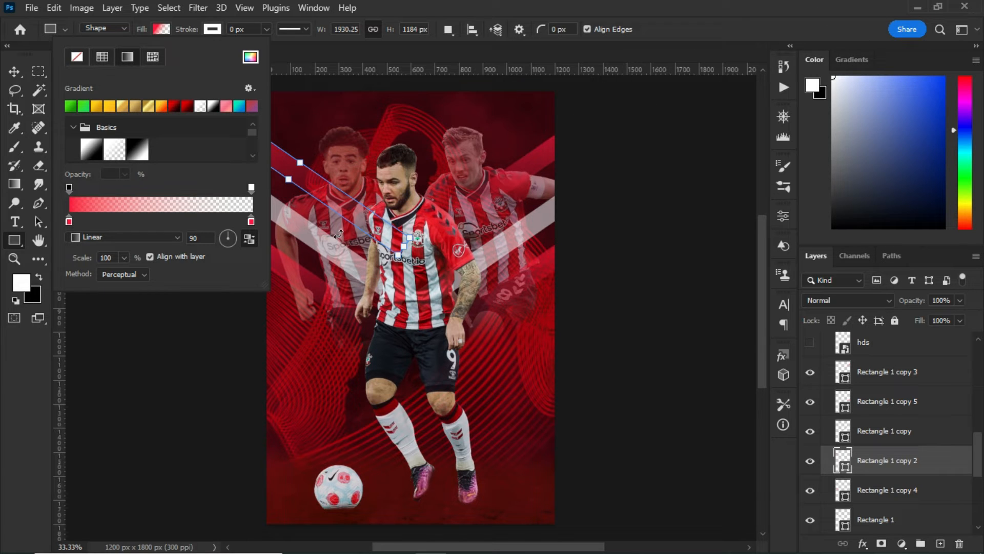
pyautogui.click(713, 29)
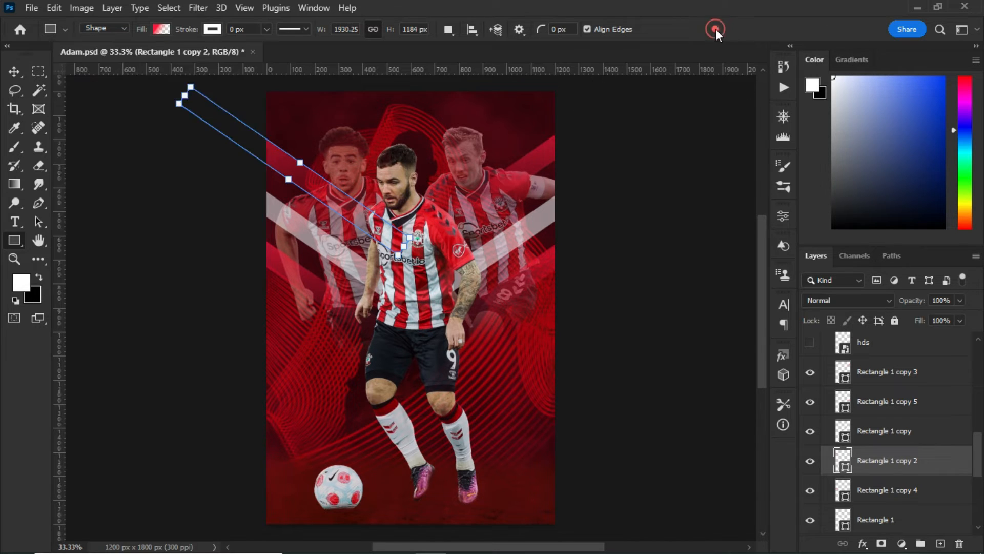
# Step: Show and select the hds club crest layer, and set its blend mode to Soft Light
pyautogui.click(14, 70)
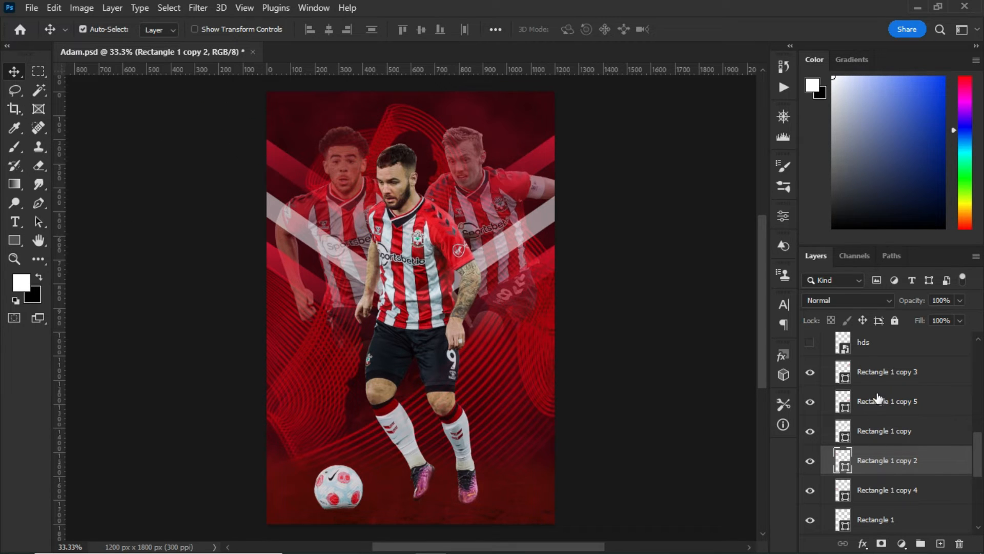
pyautogui.scroll(2, 878, 398)
pyautogui.click(808, 404)
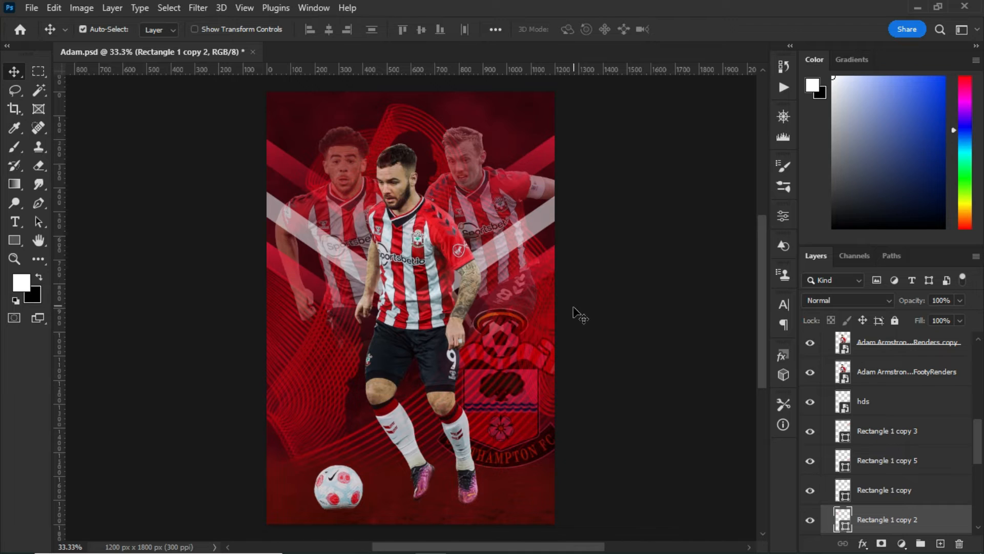
pyautogui.click(879, 460)
pyautogui.click(874, 402)
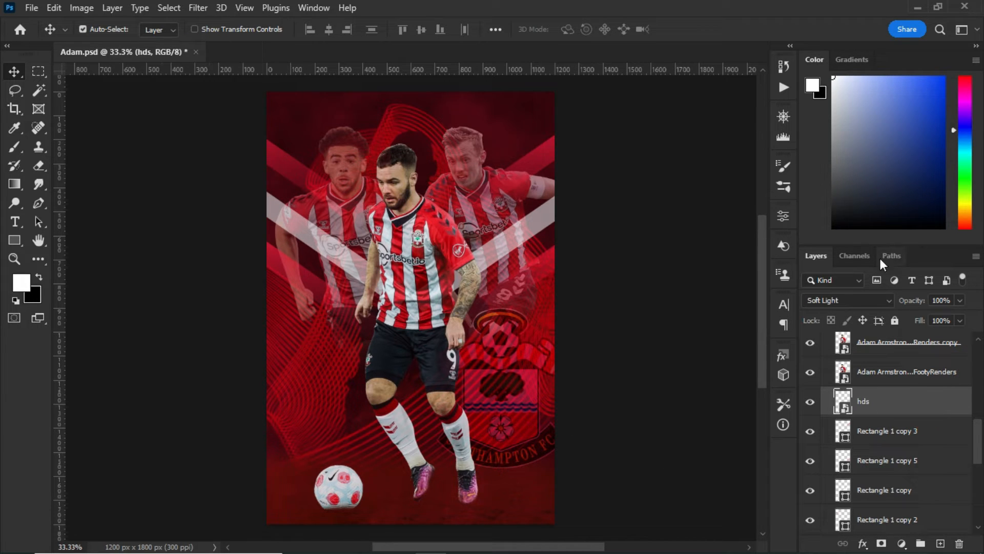
pyautogui.click(866, 299)
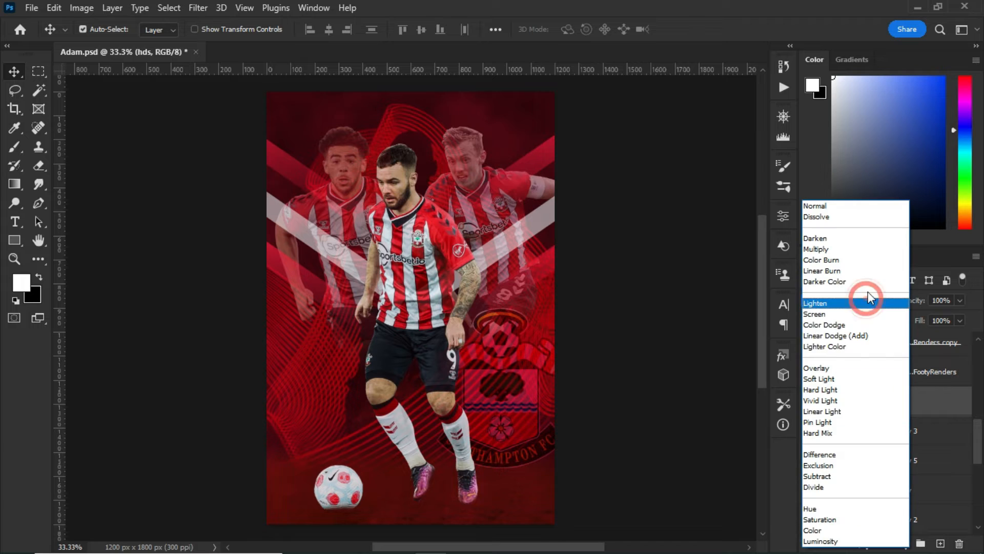
pyautogui.click(856, 381)
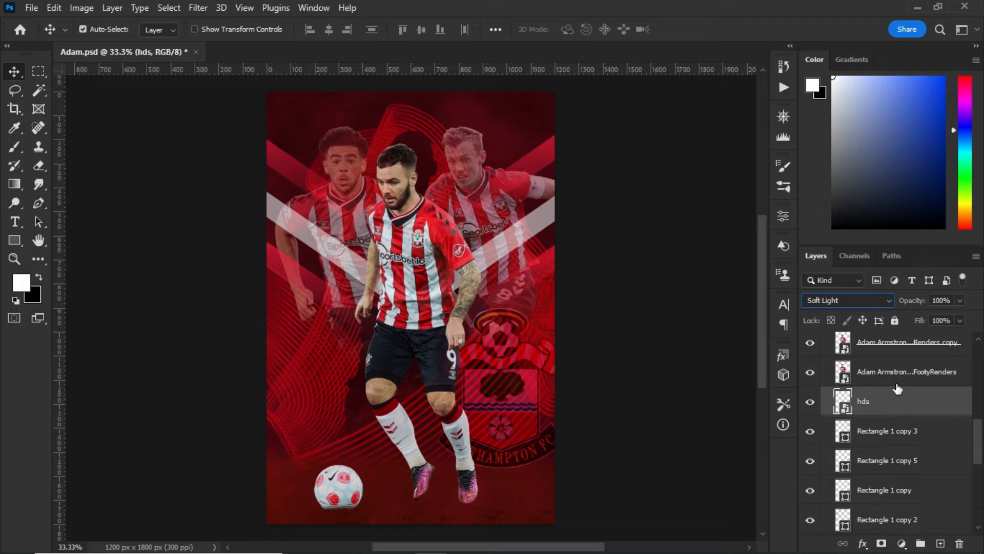
# Step: Show the Color Balance 1 adjustment clipped to the main player's layer and examine its Midtones settings
pyautogui.scroll(2, 897, 389)
pyautogui.scroll(1, 889, 391)
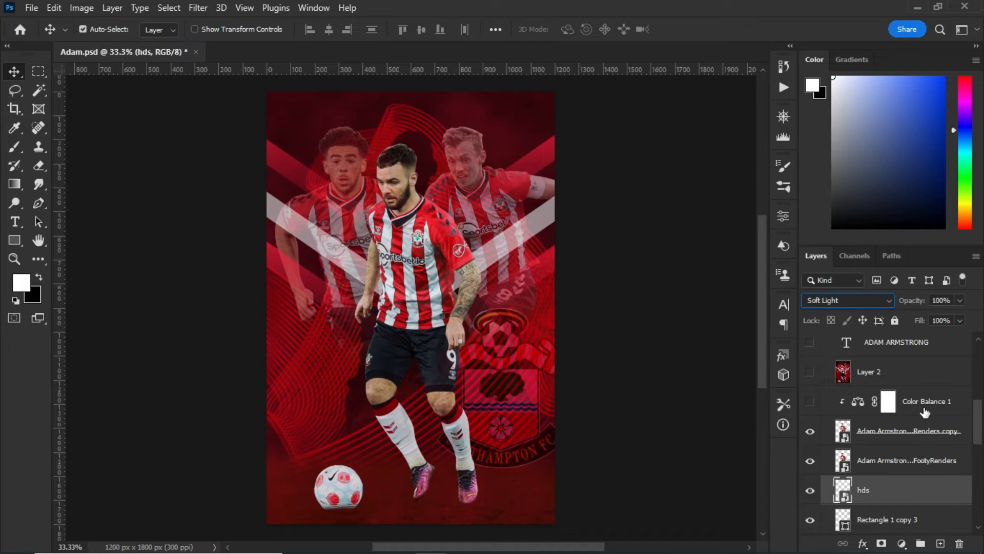
pyautogui.click(810, 401)
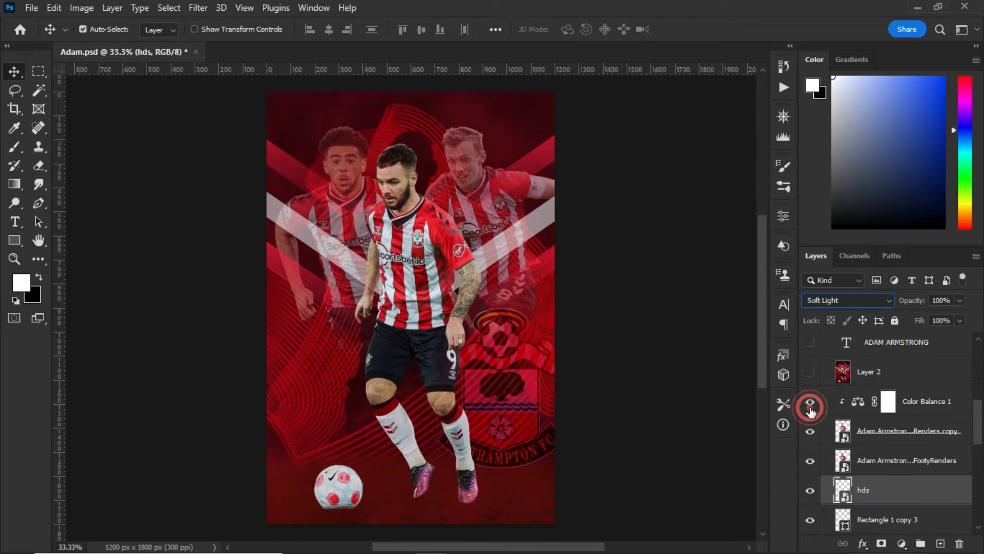
pyautogui.doubleClick(858, 403)
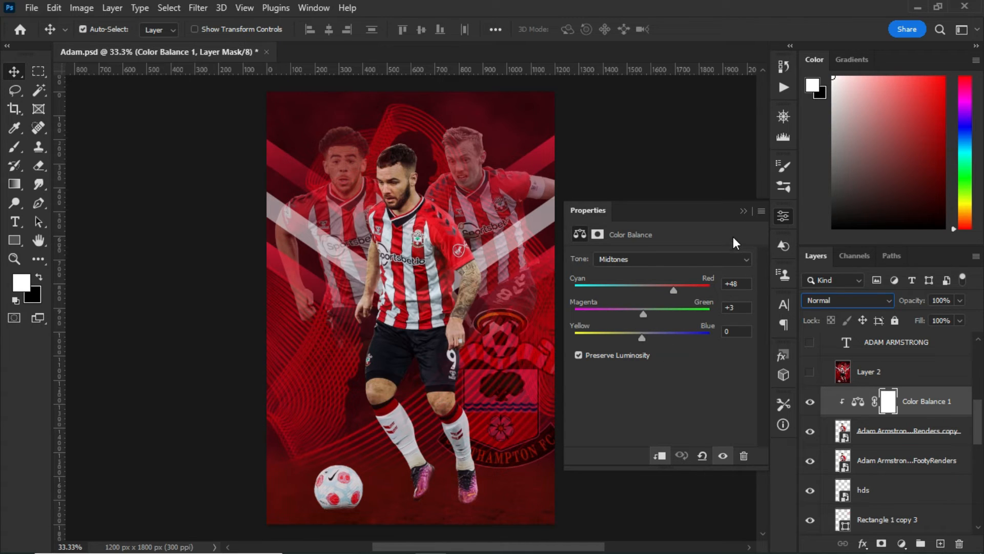
pyautogui.click(743, 211)
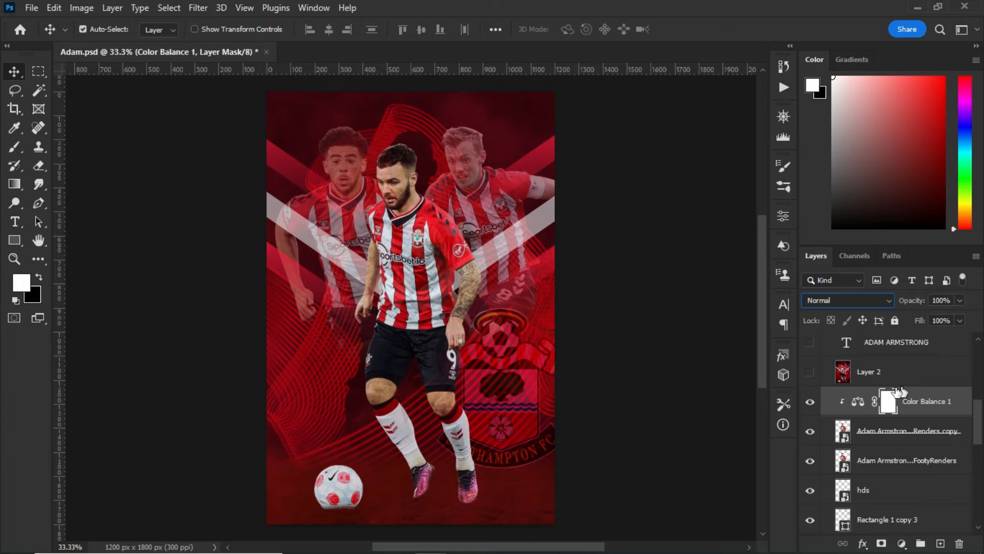
# Step: Show and select Layer 2, the merged poster image, and view the filters available for it
pyautogui.click(809, 375)
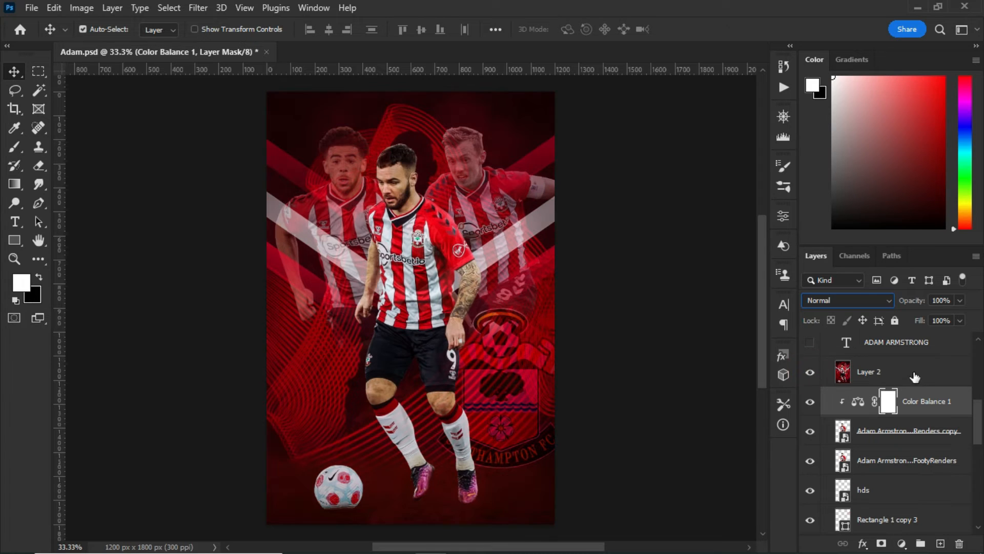
pyautogui.click(911, 374)
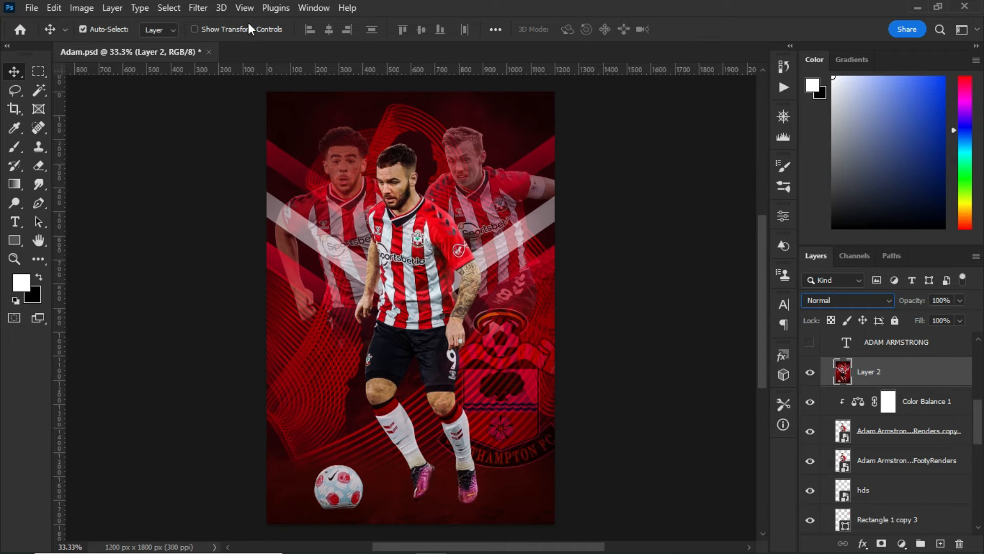
pyautogui.click(198, 7)
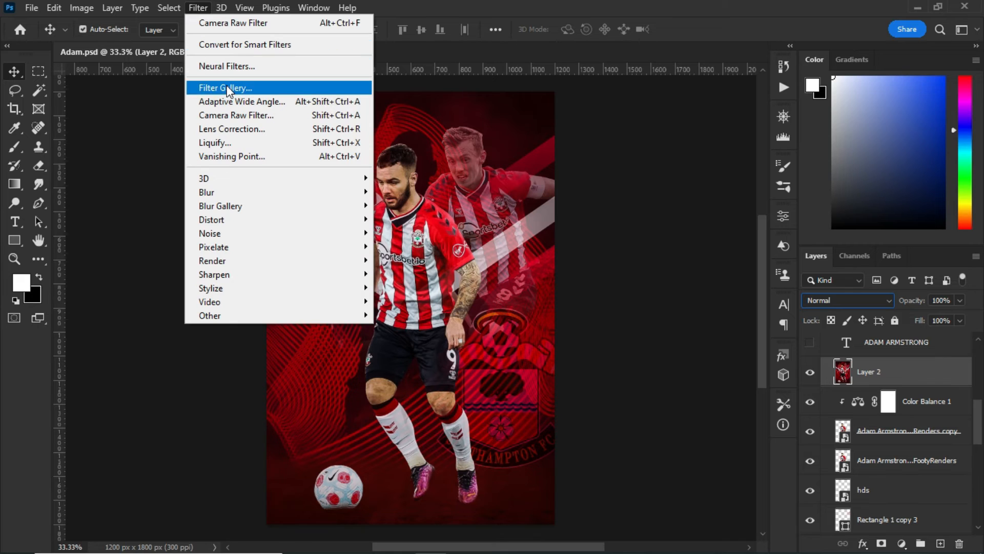
pyautogui.click(693, 277)
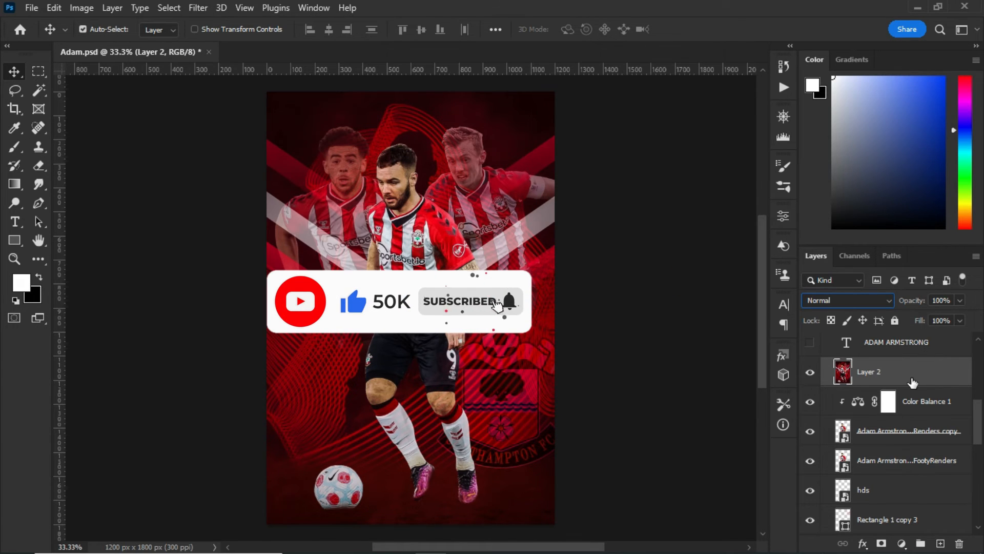
# Step: Show the ADAM ARMSTRONG, KINSTON DESIGNS and AJAX text layers
pyautogui.scroll(1, 913, 381)
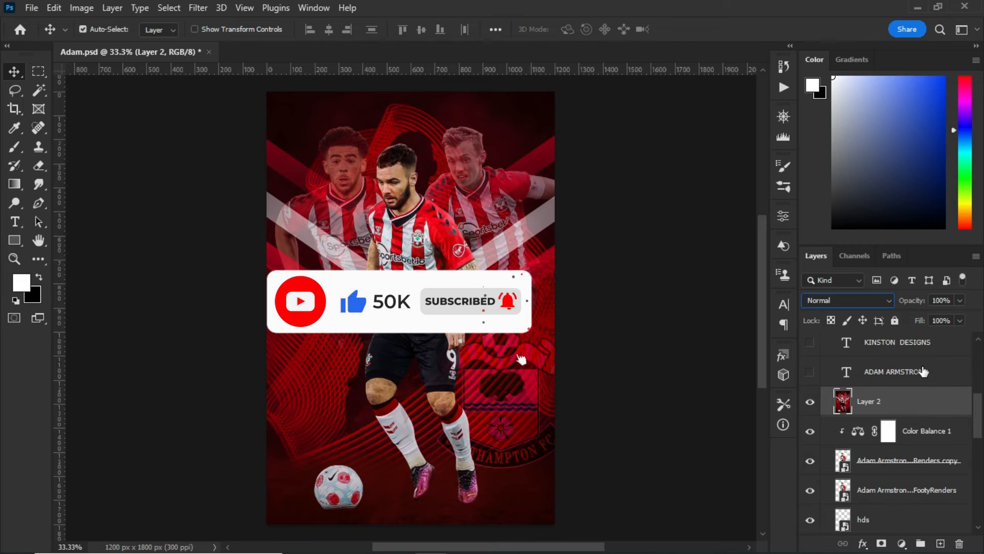
pyautogui.click(810, 371)
pyautogui.click(809, 342)
pyautogui.scroll(2, 890, 363)
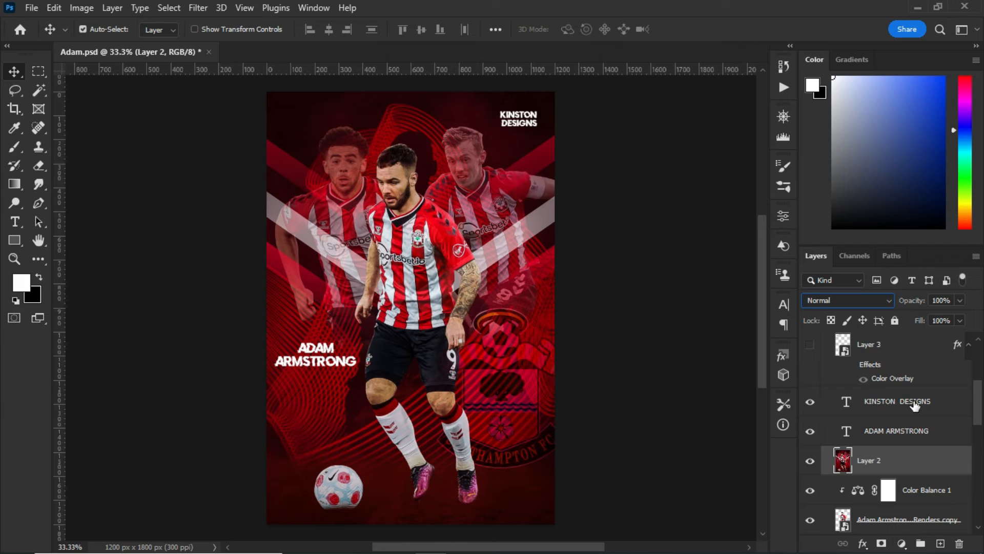
pyautogui.scroll(2, 907, 404)
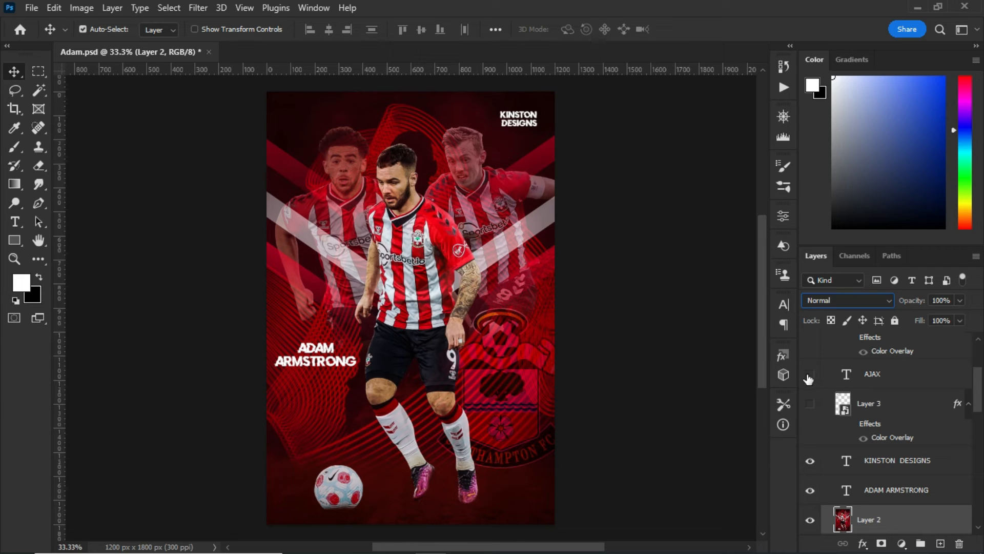
pyautogui.click(808, 375)
# Step: Show Layer 3, the eredivisie logo, with its layer effects and examine its Color Overlay settings
pyautogui.scroll(4, 822, 395)
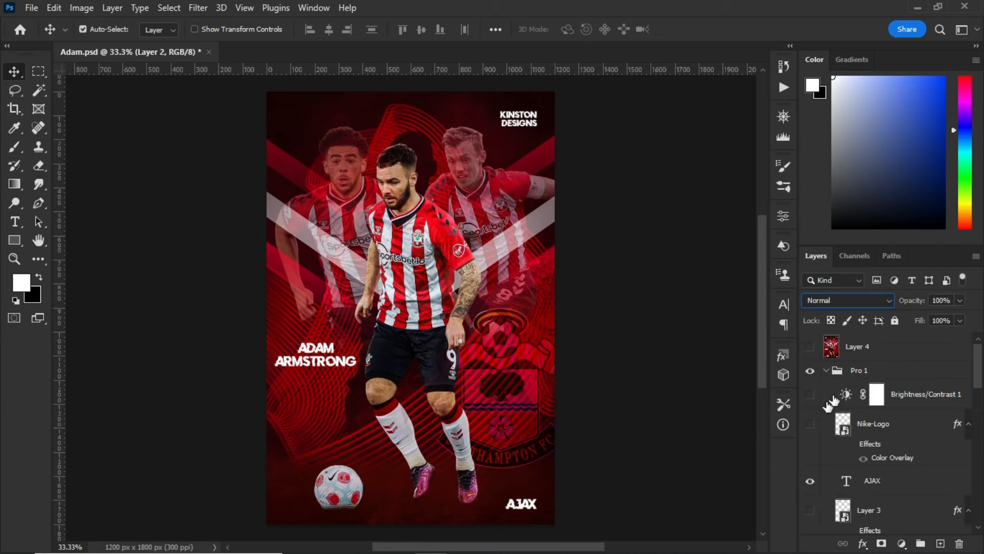
pyautogui.scroll(-5, 841, 402)
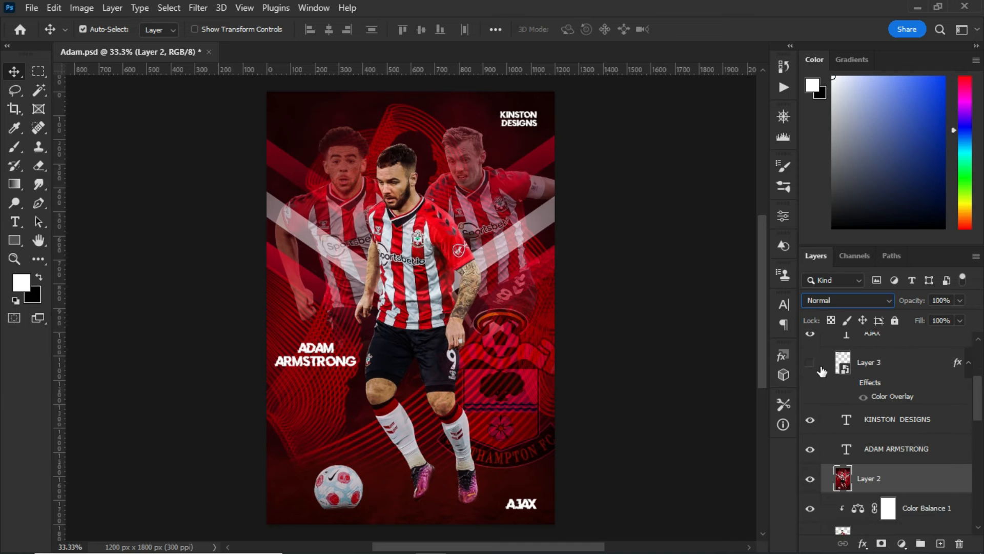
pyautogui.click(809, 362)
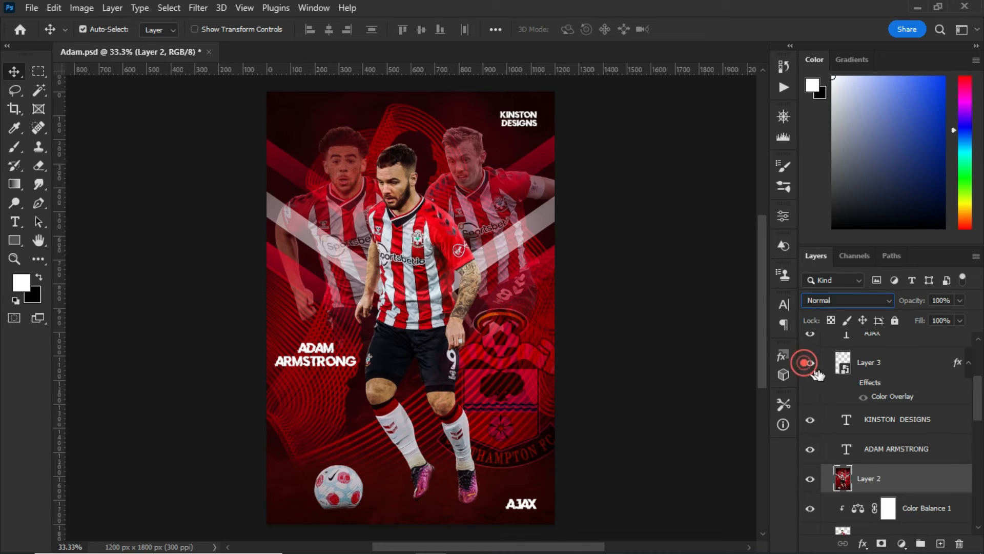
pyautogui.click(850, 384)
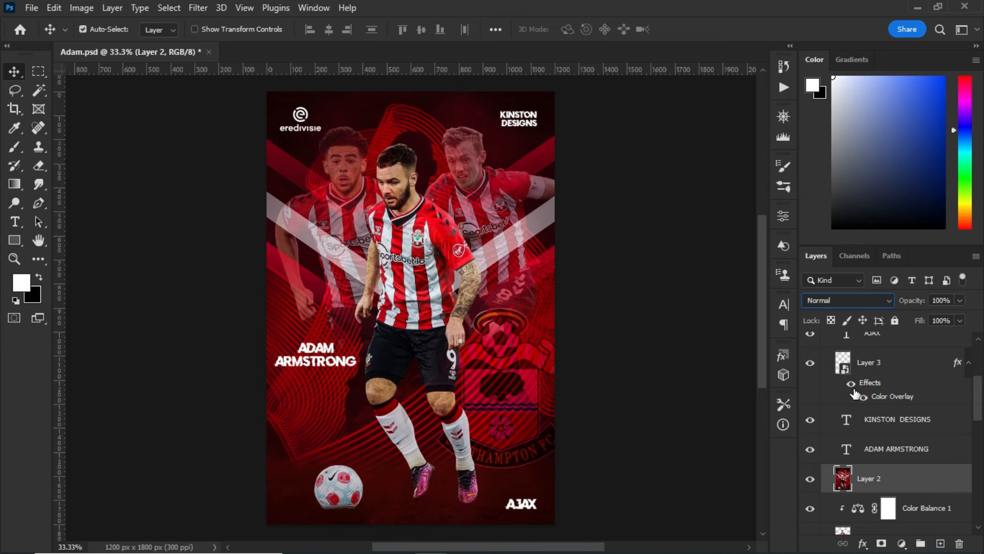
pyautogui.click(898, 404)
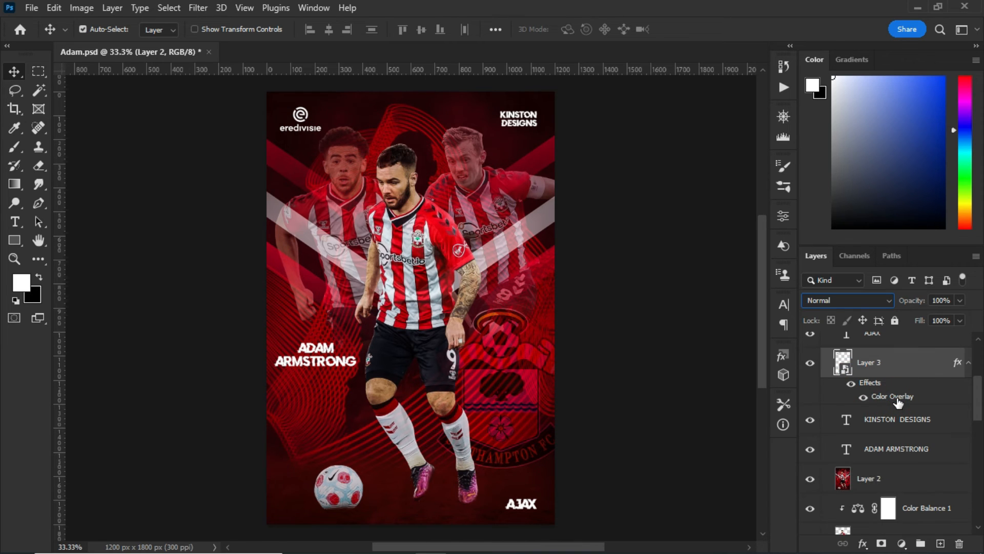
pyautogui.doubleClick(898, 403)
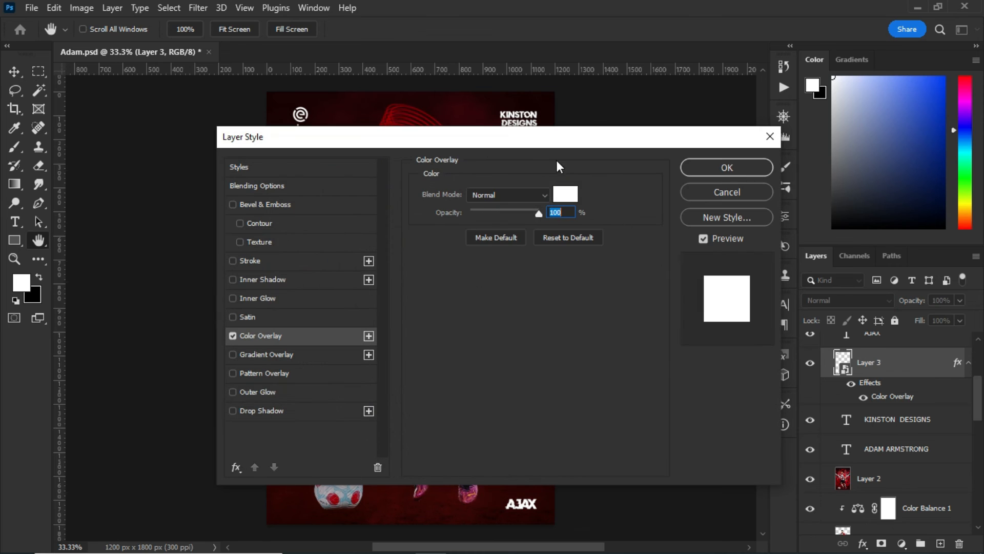
pyautogui.click(722, 194)
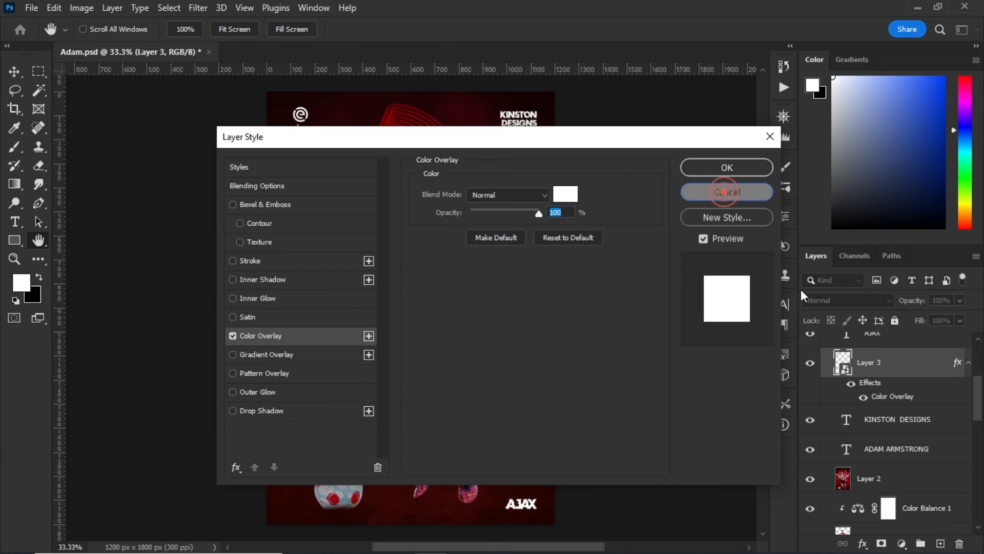
# Step: Show the Nike-Logo layer and turn on its Color Overlay effect
pyautogui.scroll(3, 892, 359)
pyautogui.scroll(2, 894, 398)
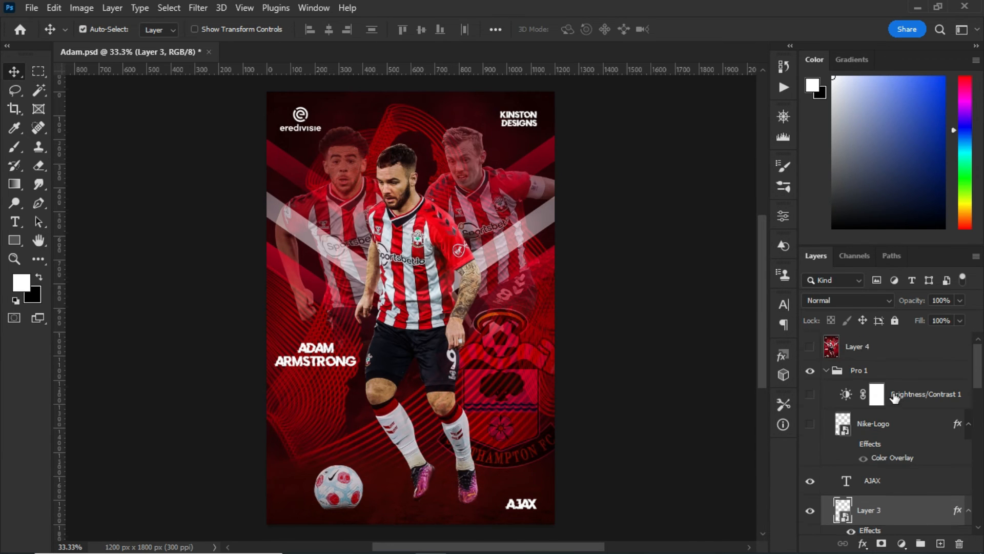
pyautogui.click(810, 423)
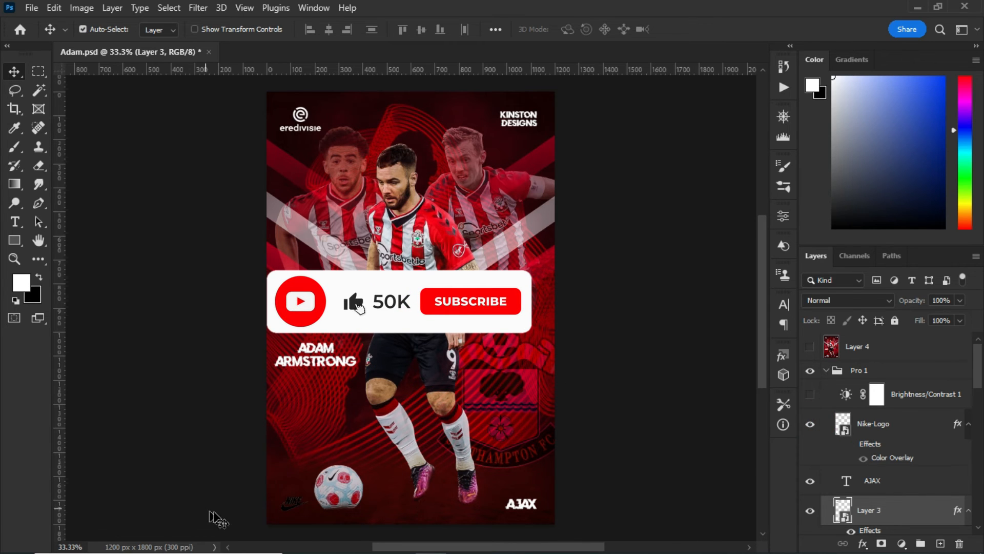
pyautogui.click(850, 444)
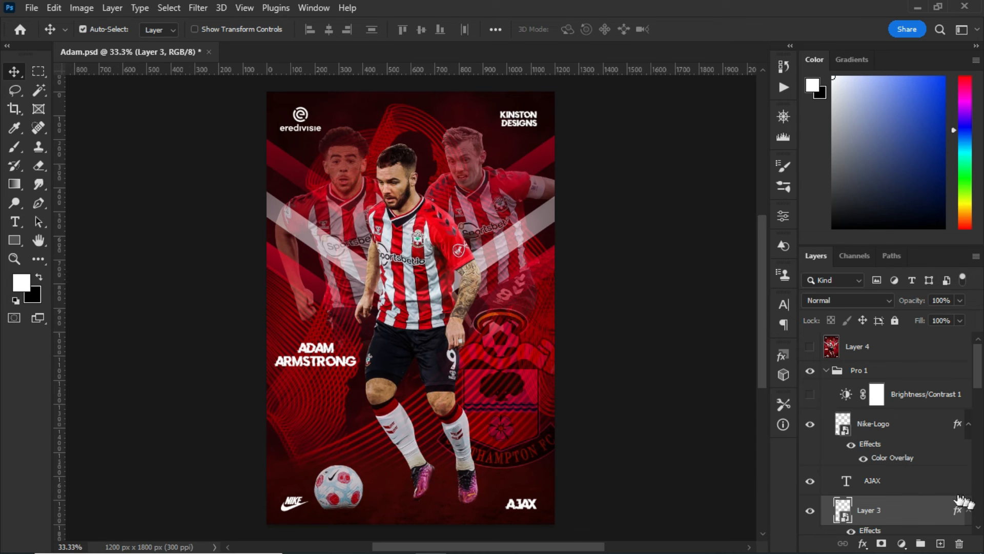
# Step: Show and examine the Brightness/Contrast 1 adjustment layer, and collapse the Pro 1 group
pyautogui.click(903, 543)
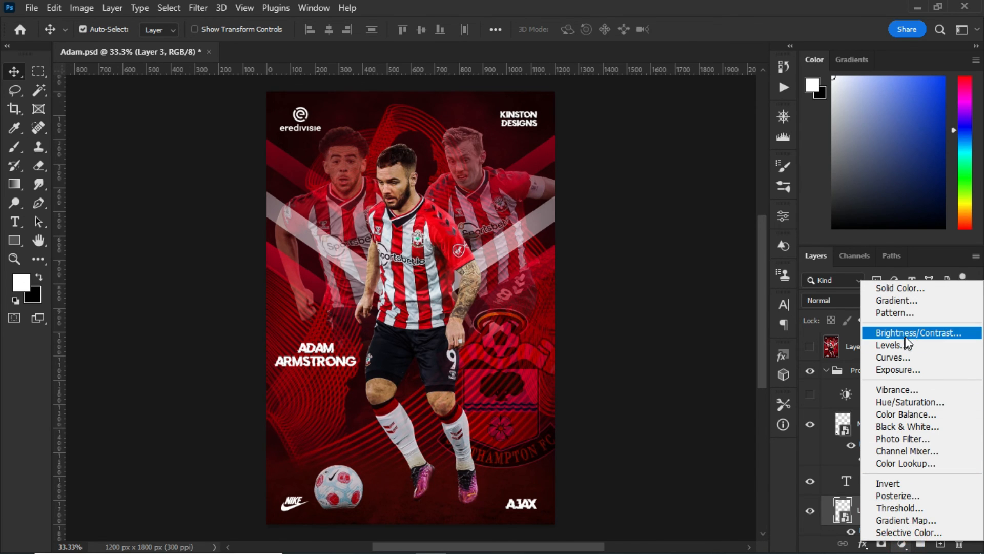
pyautogui.click(810, 394)
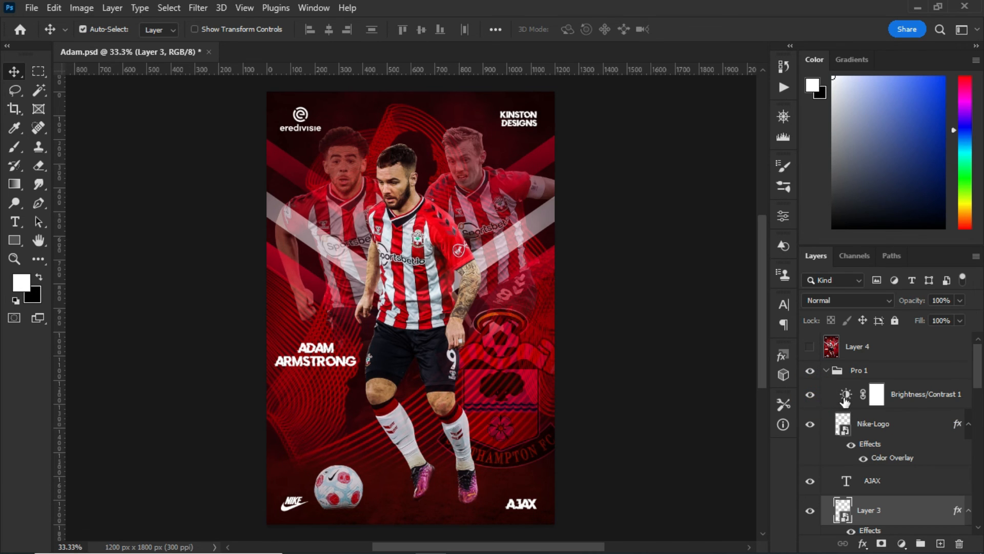
pyautogui.doubleClick(847, 393)
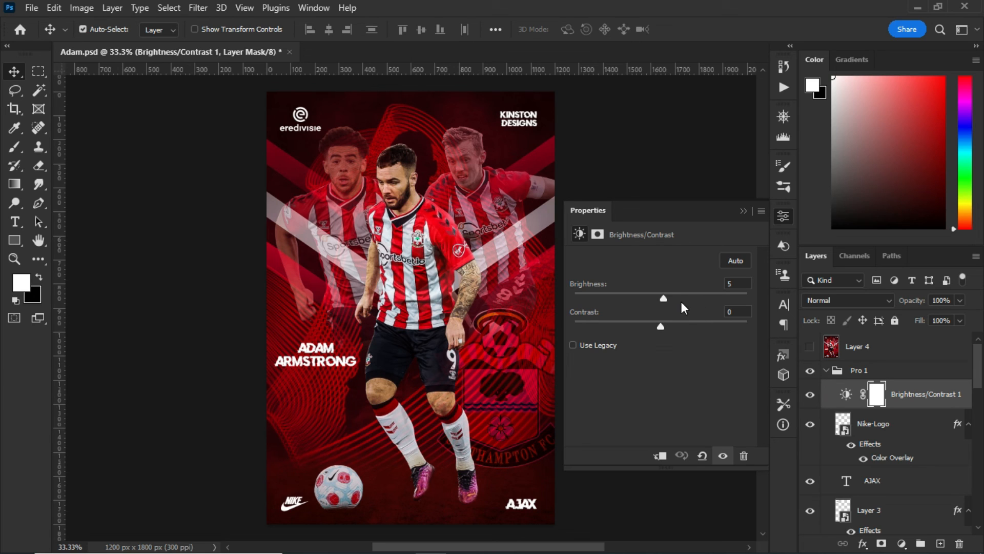
pyautogui.click(743, 212)
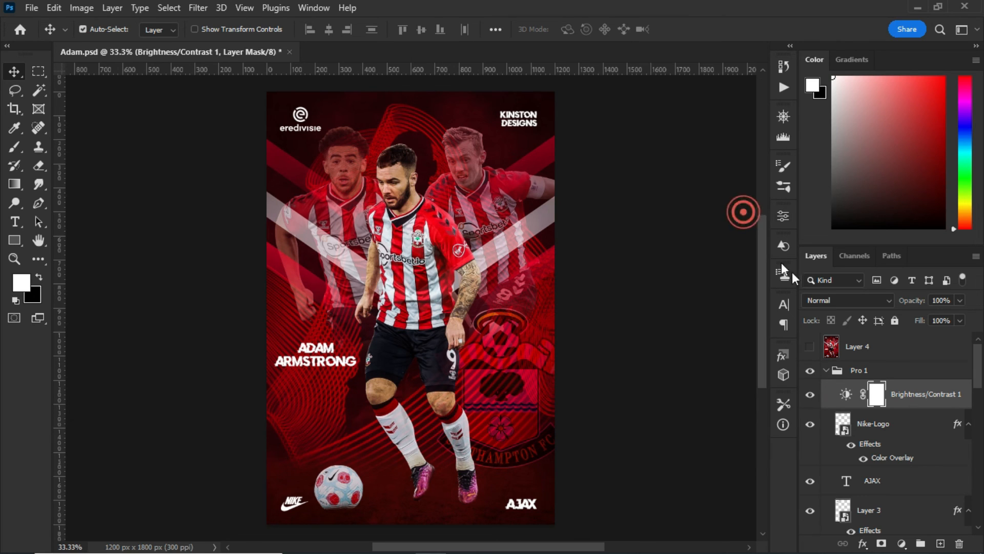
pyautogui.click(824, 370)
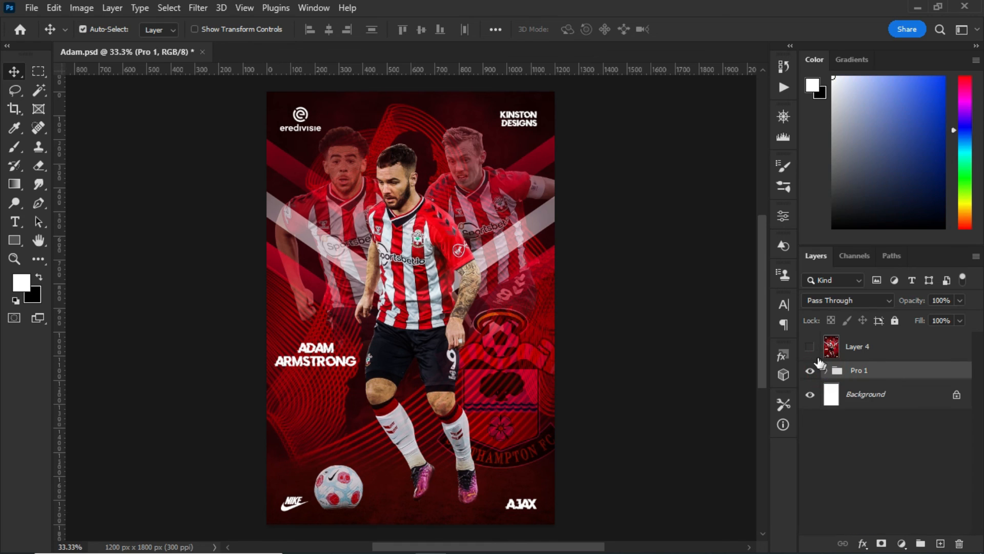